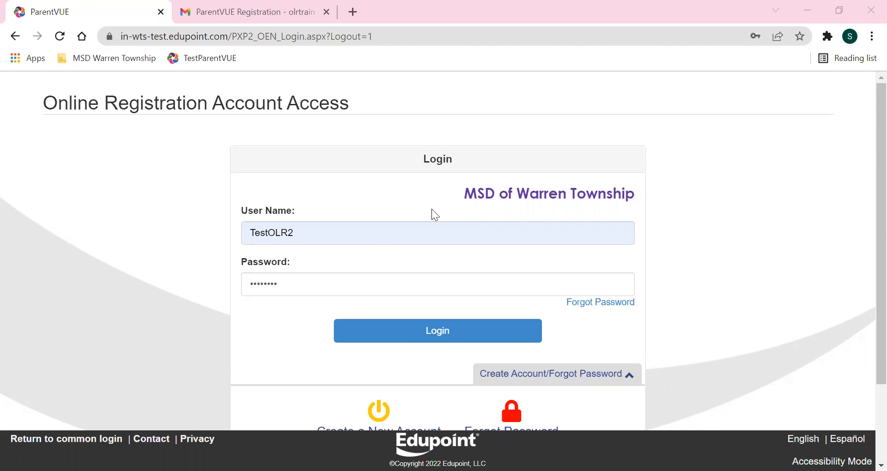
Log in to the MSD of Warren Township online registration account.
left_click(398, 333)
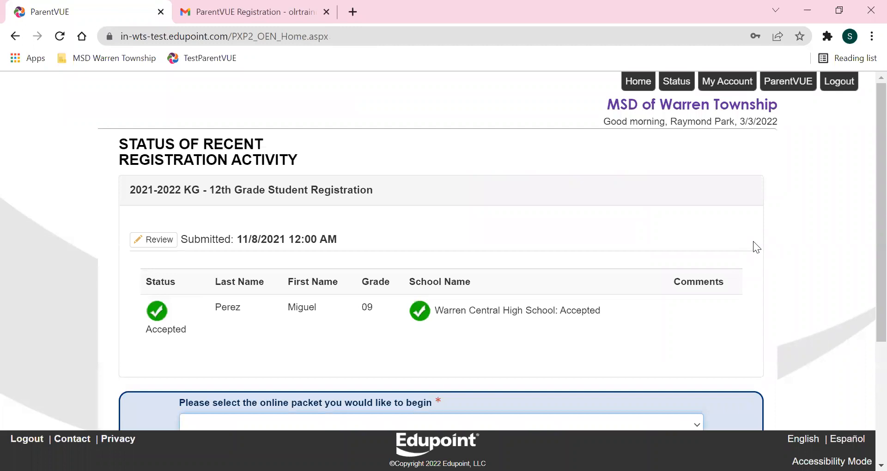
Begin a new registration using the 2022-2023 KG - 12th Grade Student Registration packet.
scroll(744, 234, "down", 4)
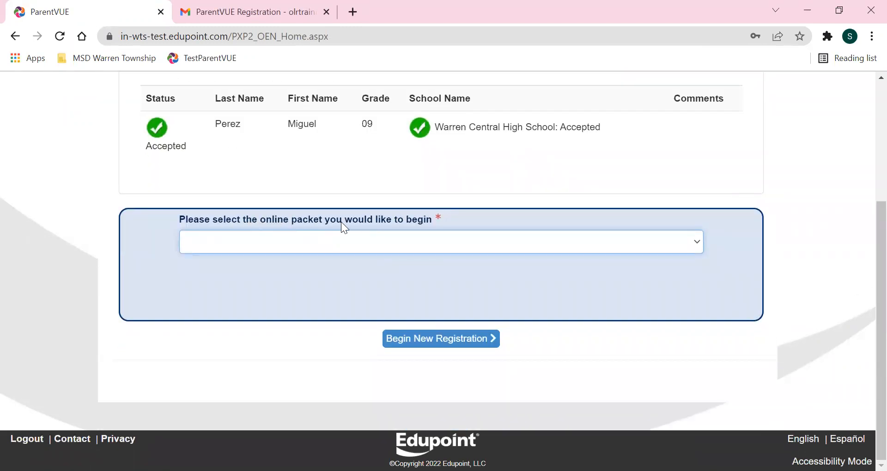
left_click(207, 245)
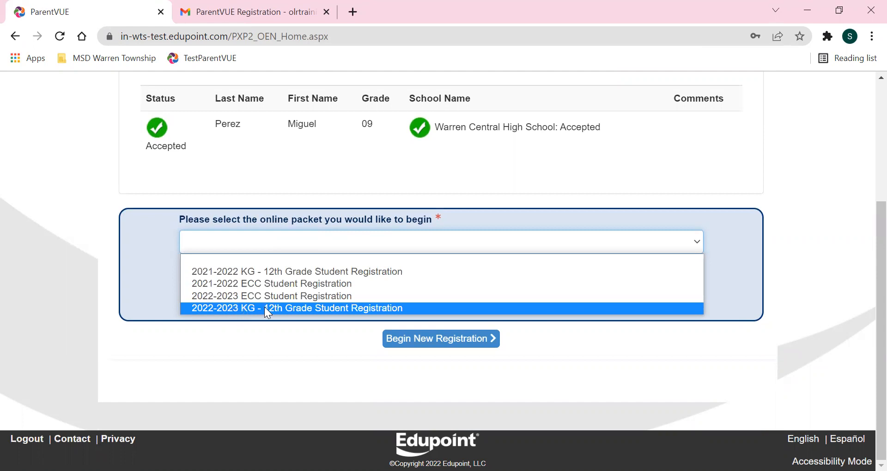
left_click(366, 308)
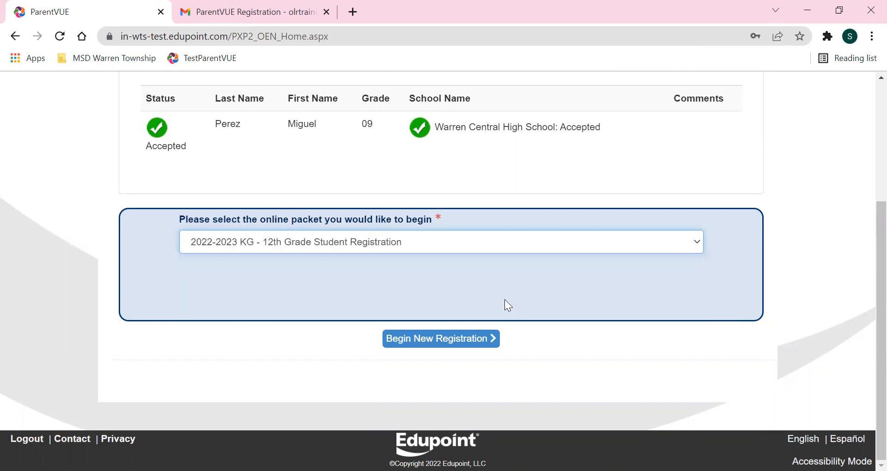
left_click(423, 343)
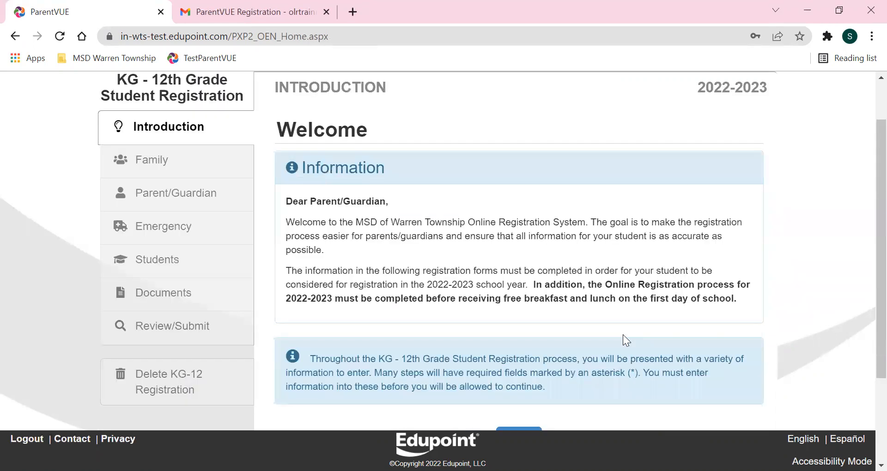
Sign the Introduction's Electronic Signature with the account holder's full name and save.
scroll(610, 327, "down", 2)
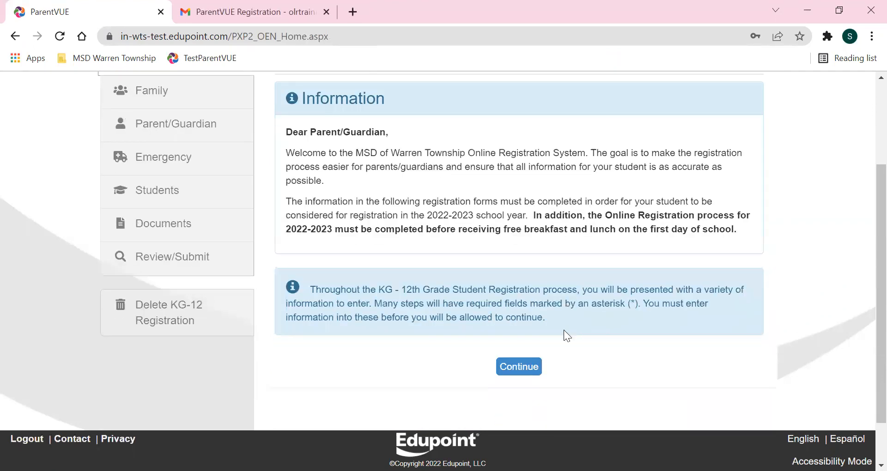
left_click(518, 369)
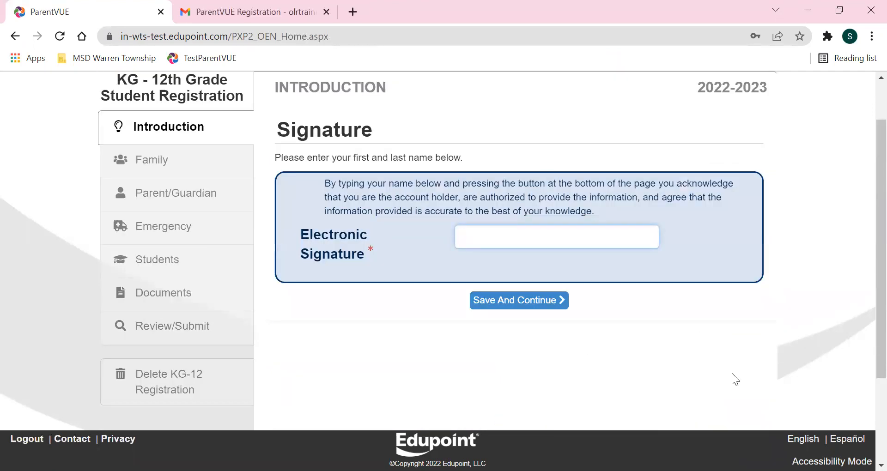
scroll(766, 351, "up", 1)
scroll(767, 351, "up", 1)
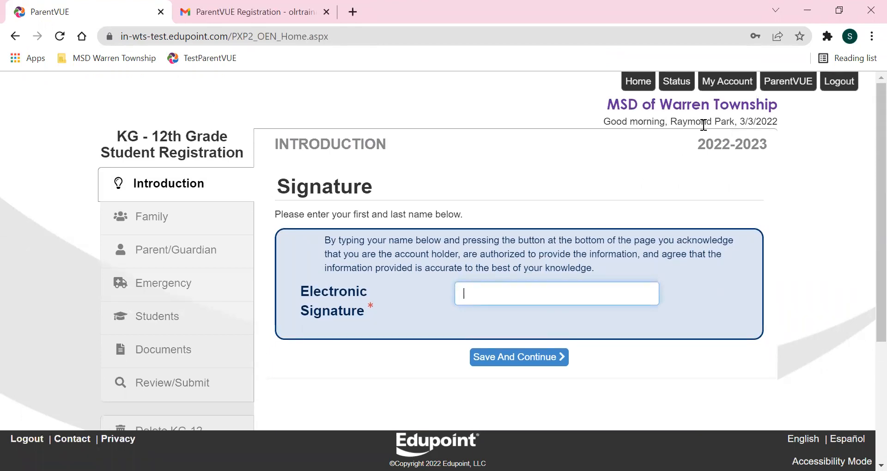
left_click(523, 358)
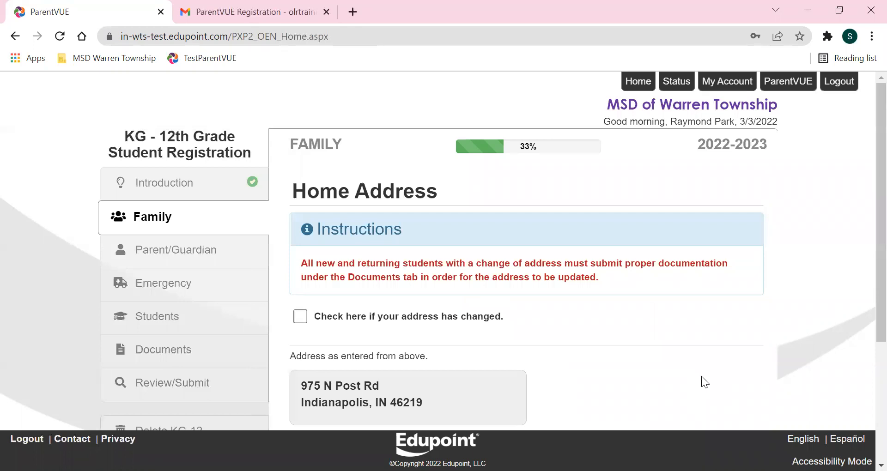
Leave 'address has changed' unchecked and save the home address unchanged.
scroll(701, 376, "down", 2)
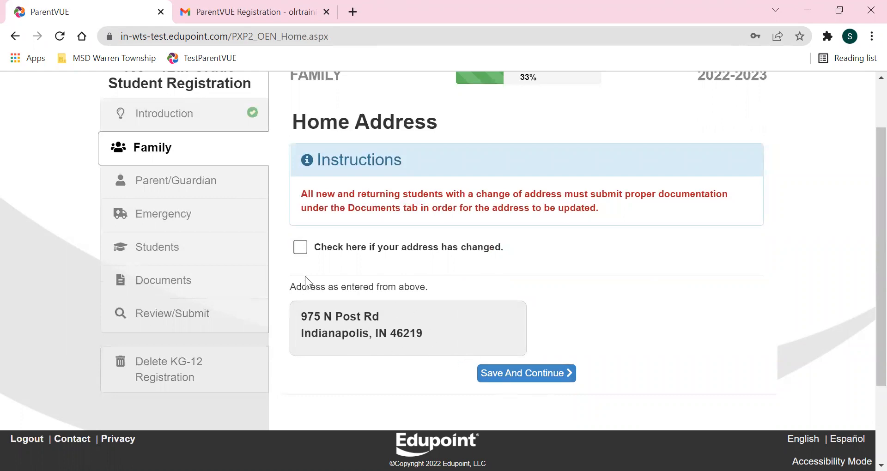
left_click(301, 250)
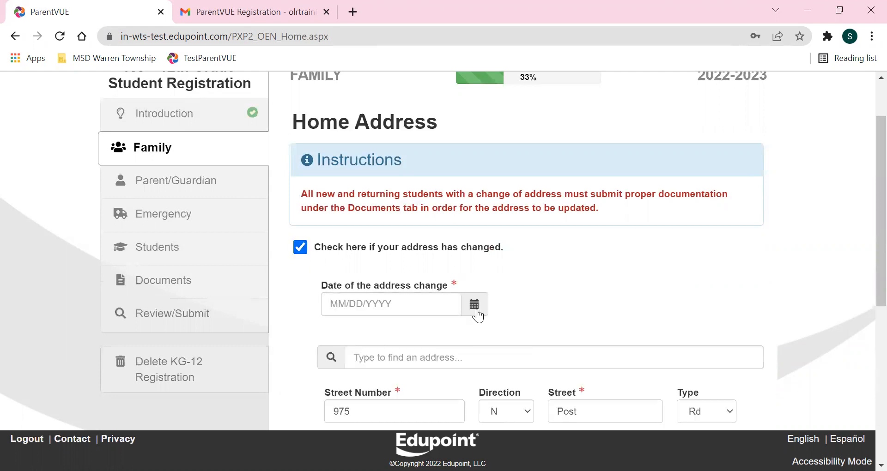
scroll(474, 313, "down", 7)
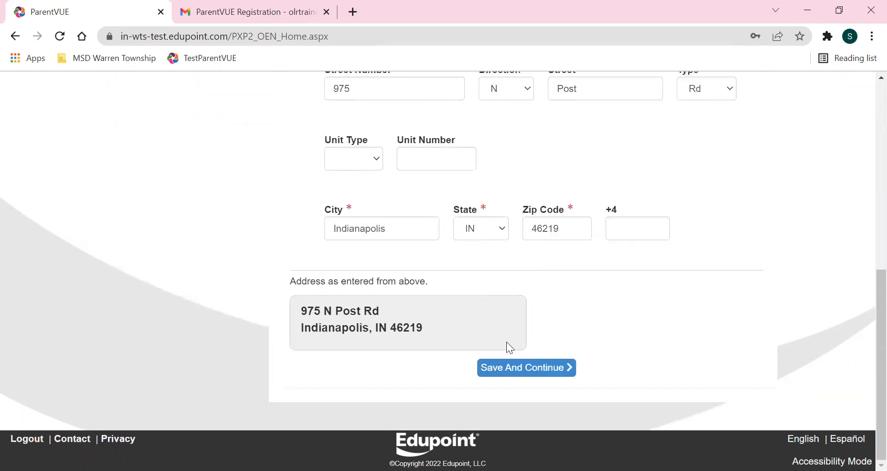
scroll(511, 335, "up", 6)
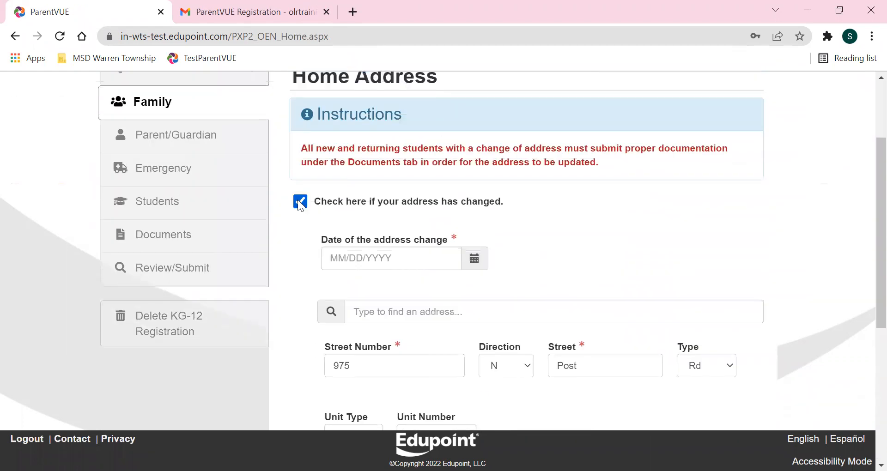
left_click(301, 203)
scroll(508, 286, "down", 1)
scroll(532, 288, "up", 1)
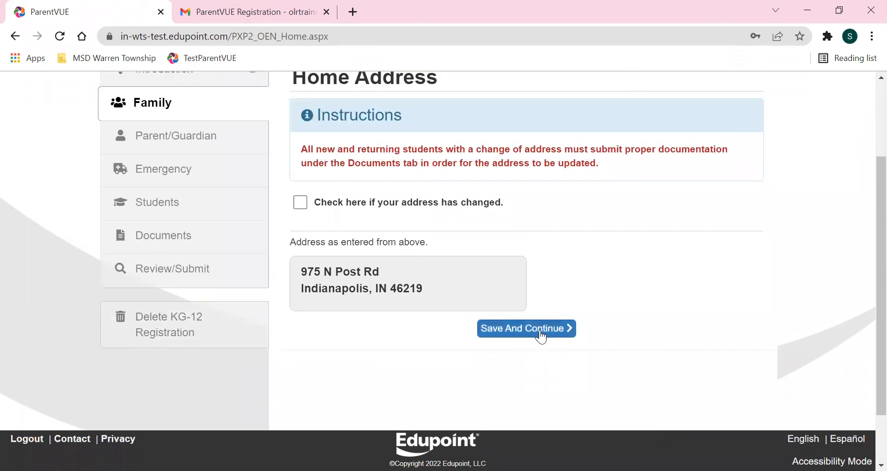
left_click(542, 329)
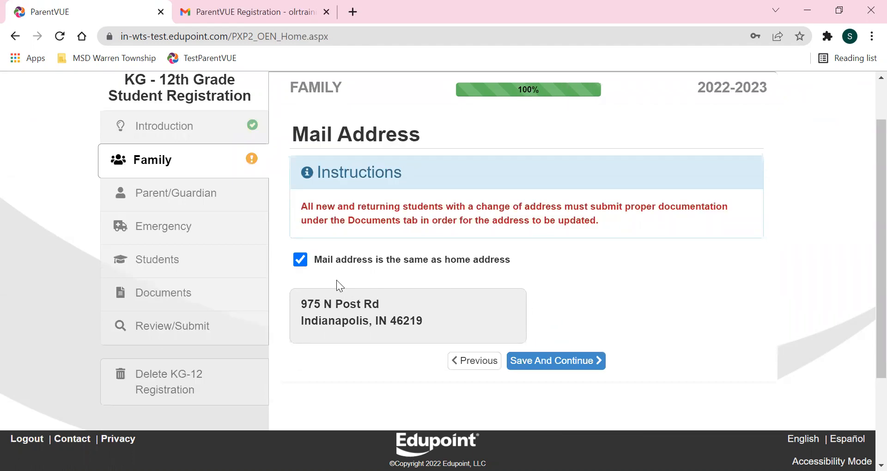
Keep 'Mail address is the same as home address' checked and save.
left_click(301, 261)
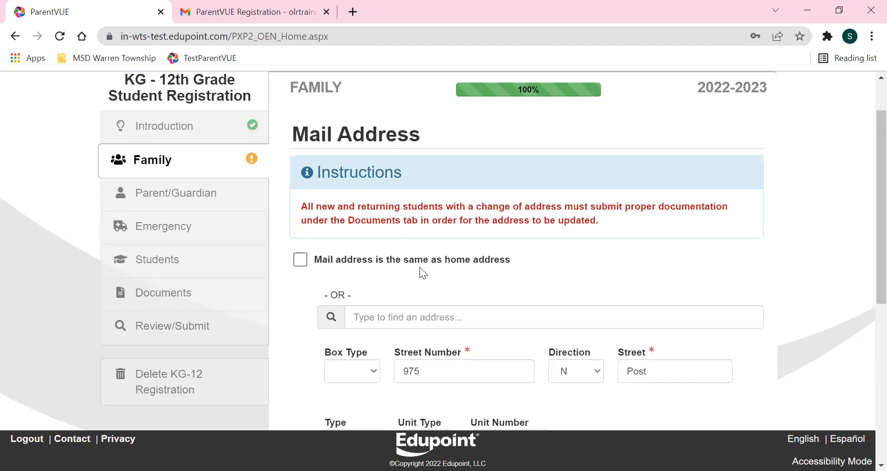
scroll(420, 267, "down", 1)
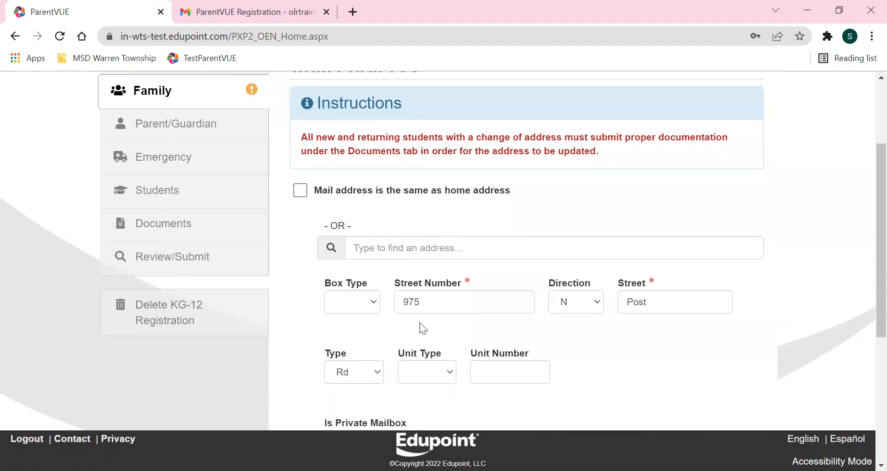
scroll(491, 303, "down", 3)
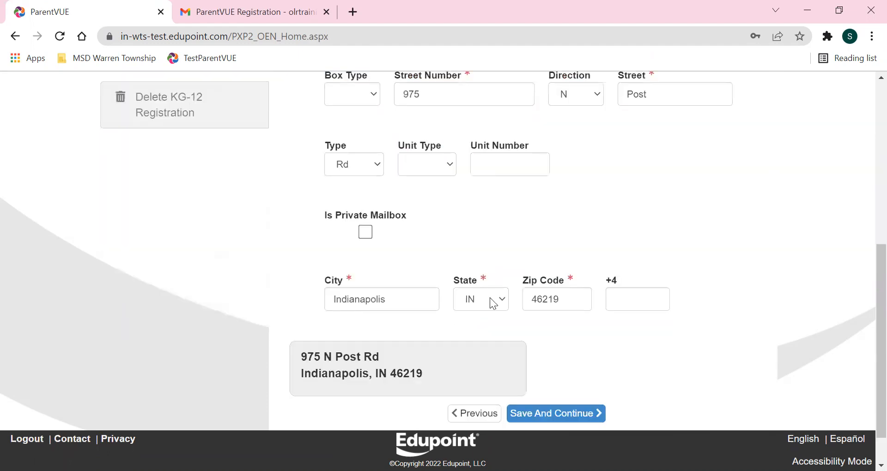
scroll(492, 337, "up", 4)
left_click(307, 259)
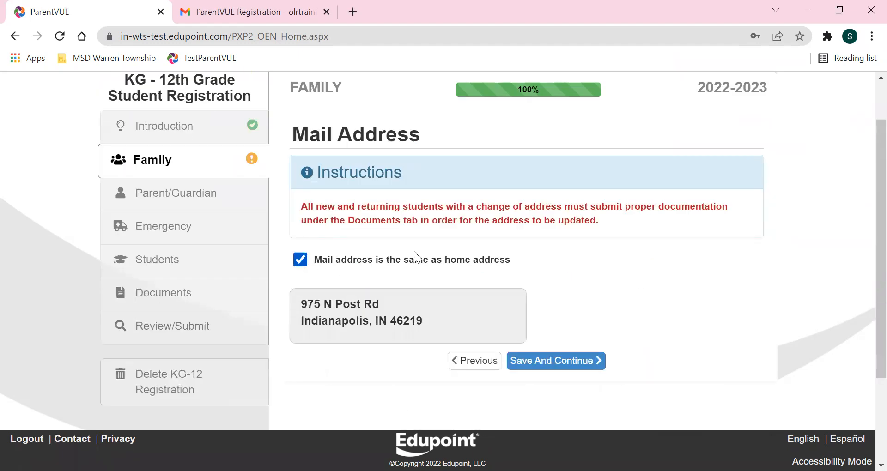
left_click(545, 366)
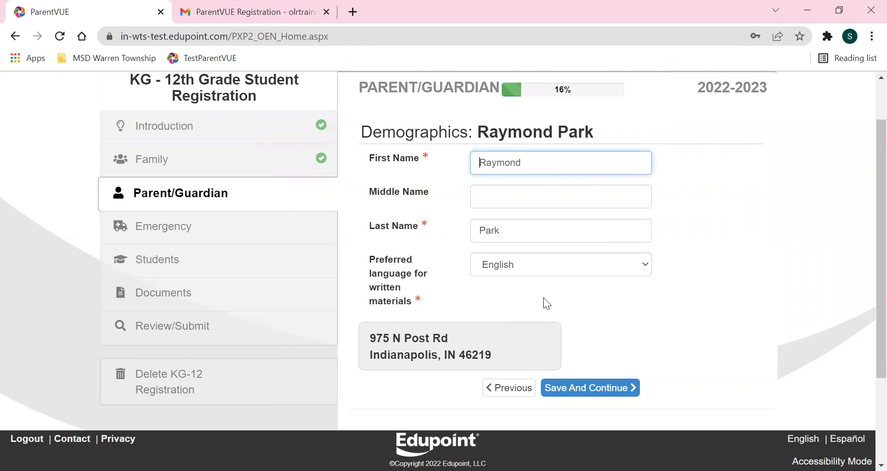
Save the guardian's demographics and review the existing first phone number.
left_click(598, 397)
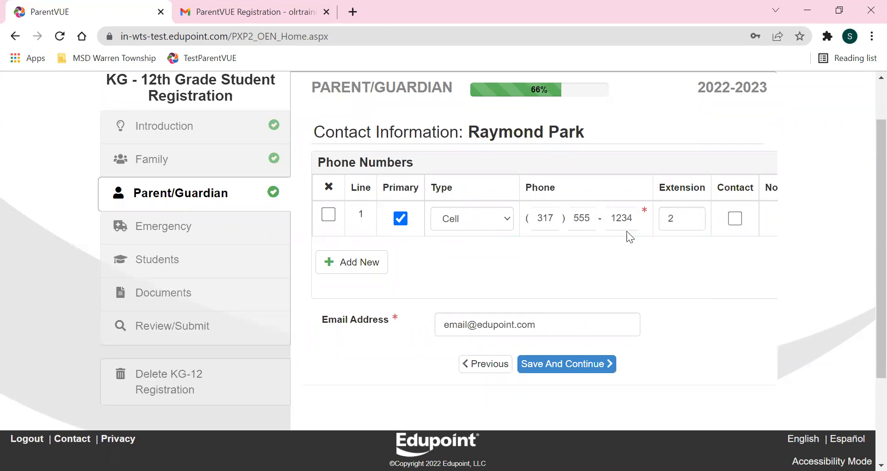
left_click(610, 225)
left_click(581, 217)
Add a second phone number of type Work and save the contact information.
left_click(350, 264)
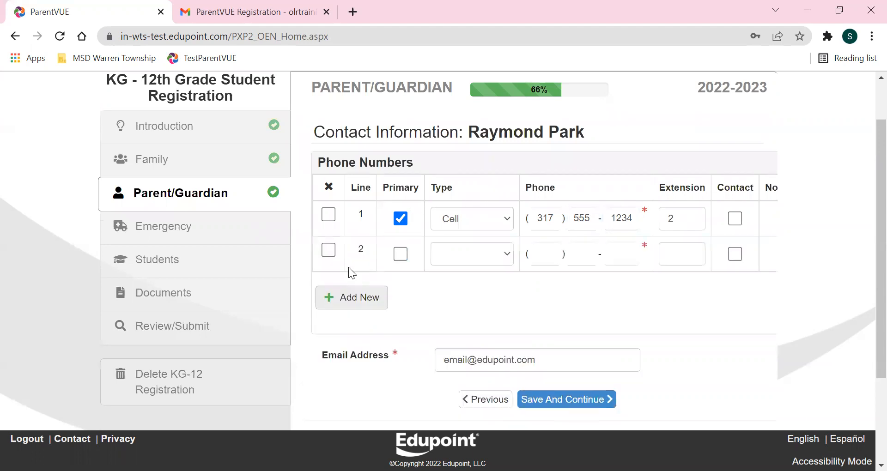
left_click(450, 260)
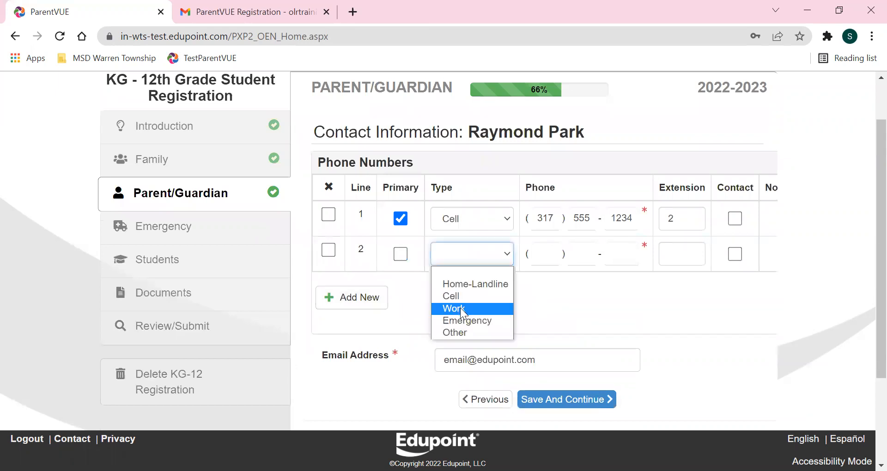
left_click(460, 307)
left_click(546, 253)
type("317 ) 555 - 6789")
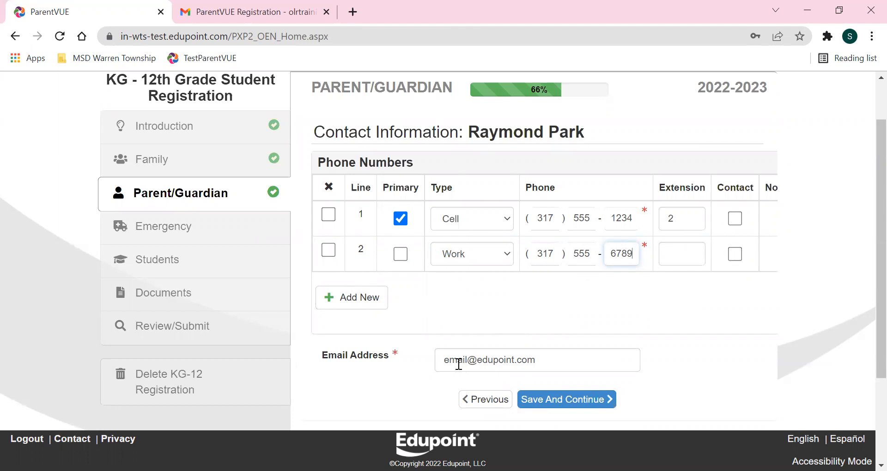
scroll(581, 306, "down", 1)
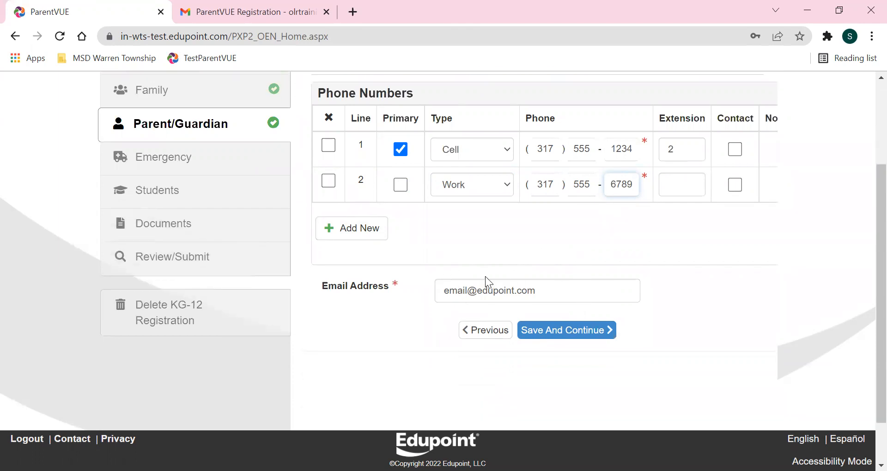
scroll(480, 291, "up", 1)
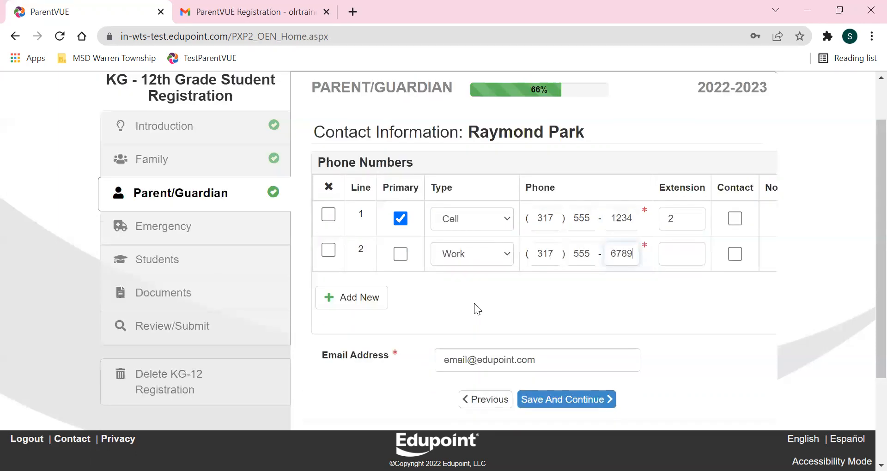
left_click(545, 401)
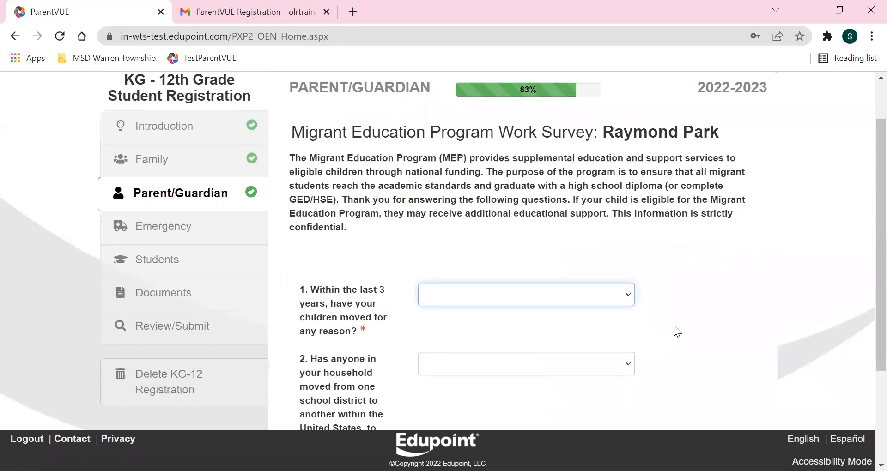
Answer No to the moved-recently and agricultural work questions and save the survey.
scroll(659, 198, "down", 1)
scroll(586, 201, "up", 1)
scroll(667, 210, "down", 1)
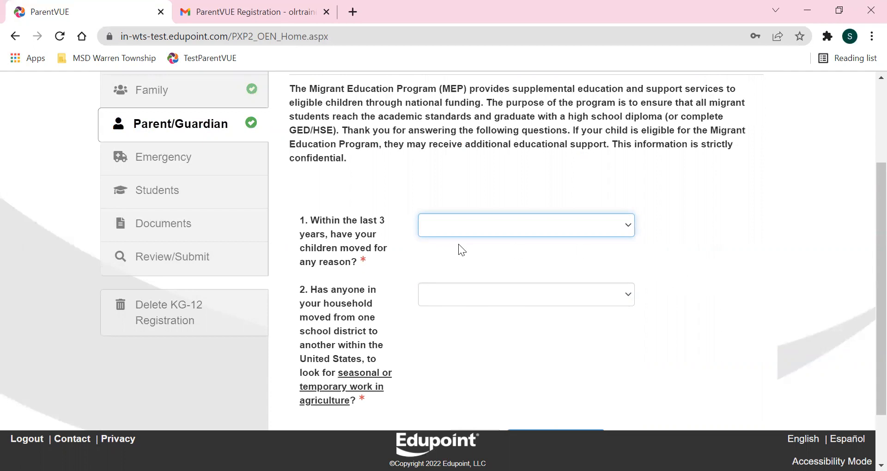
left_click(443, 227)
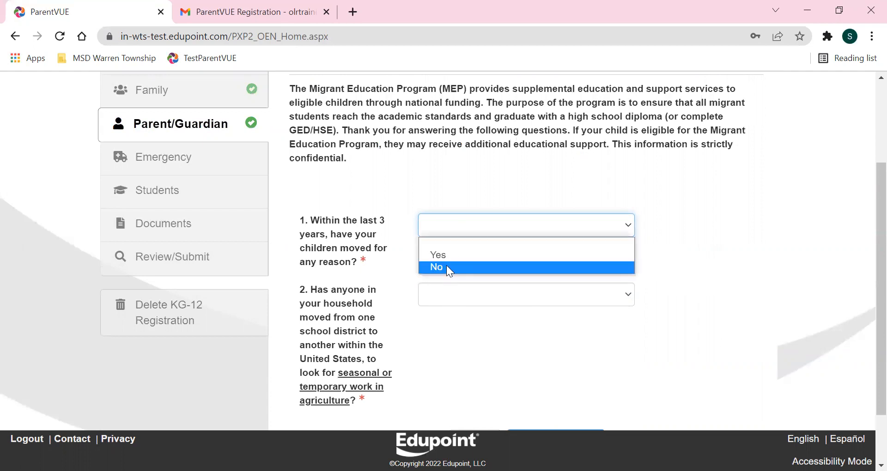
left_click(446, 267)
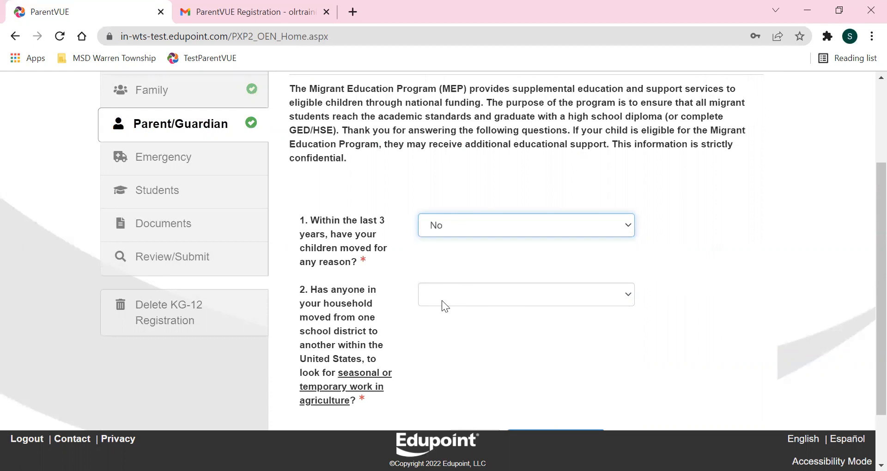
left_click(441, 300)
left_click(448, 333)
scroll(519, 346, "down", 1)
left_click(536, 368)
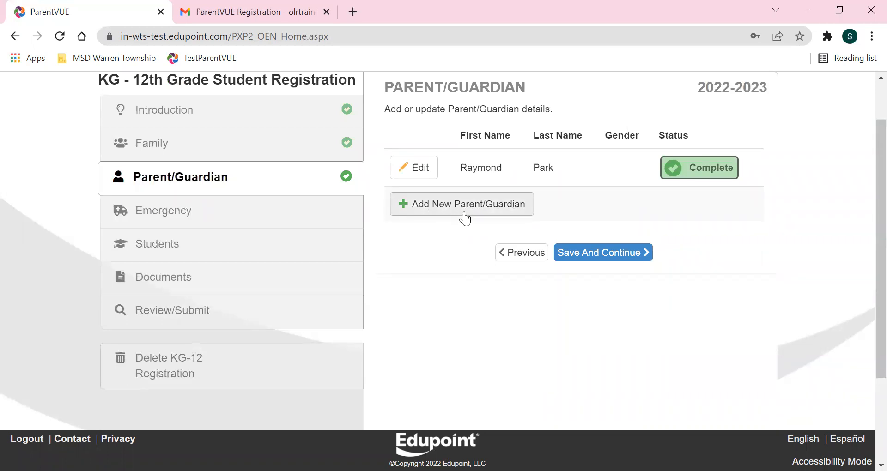
Return to the survey, answer Yes to both questions, and view survey page 2.
left_click(515, 257)
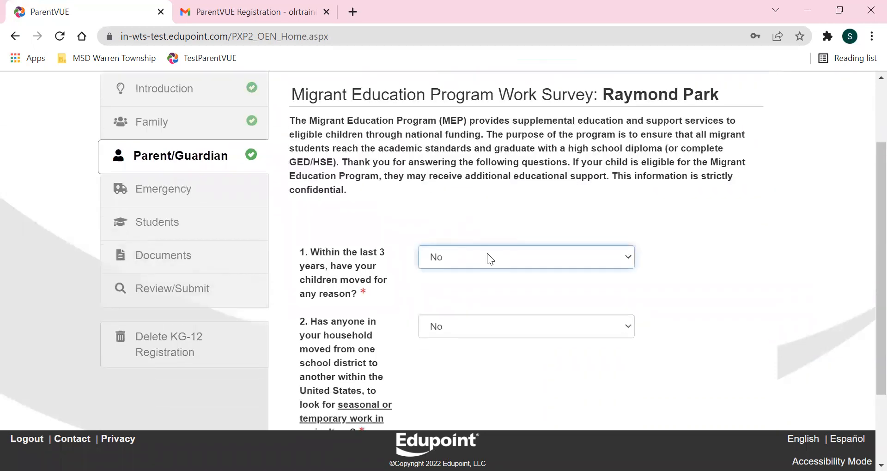
scroll(487, 253, "down", 3)
left_click(442, 158)
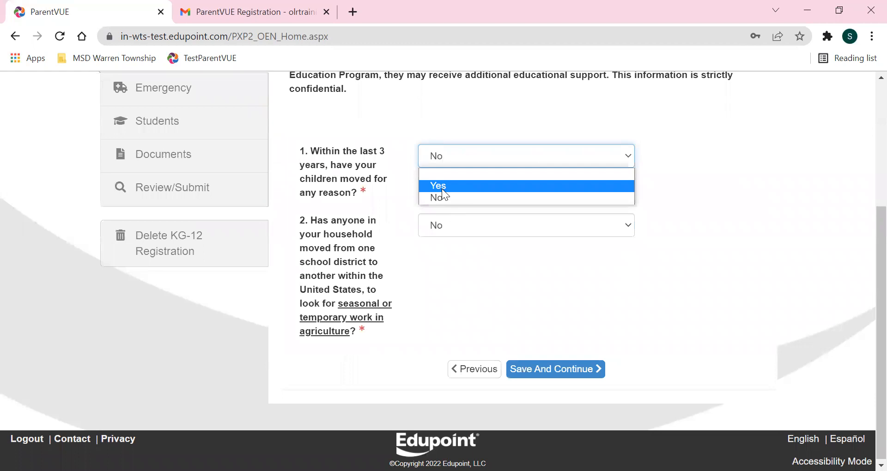
left_click(442, 187)
left_click(449, 229)
left_click(443, 254)
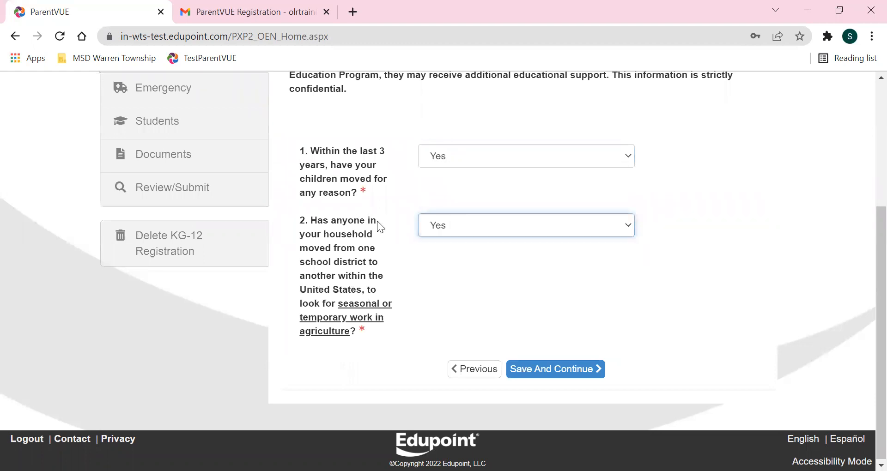
left_click(556, 371)
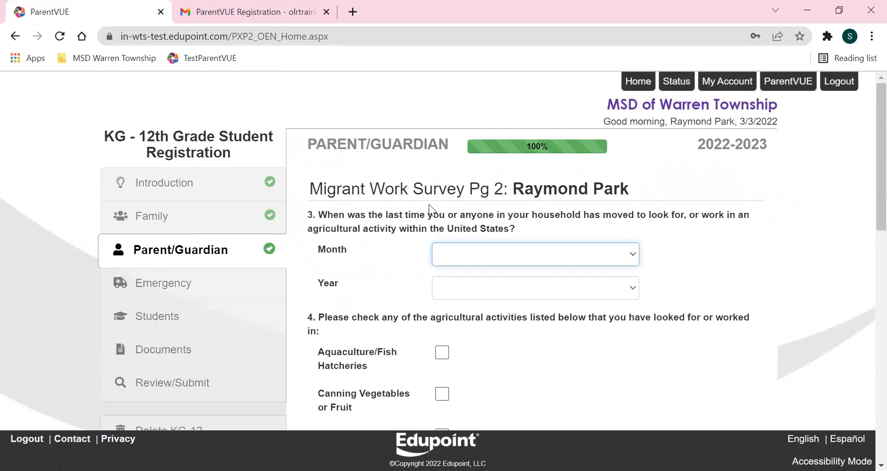
Go back and change both survey answers to No, then save to the guardian list.
scroll(510, 277, "down", 12)
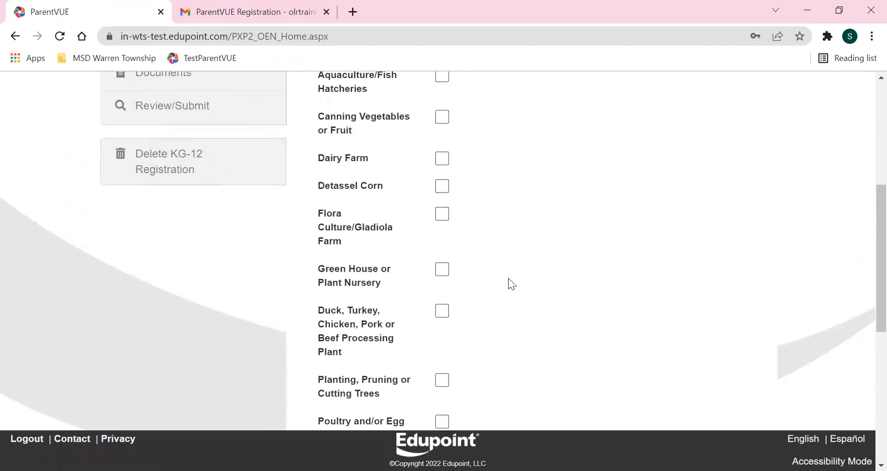
scroll(508, 278, "down", 2)
left_click(480, 368)
left_click(448, 334)
left_click(452, 361)
left_click(451, 405)
scroll(504, 349, "down", 3)
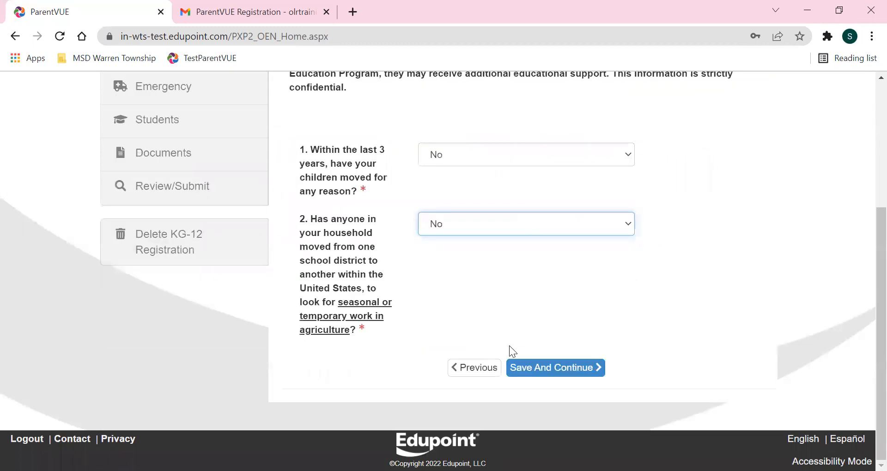
left_click(538, 373)
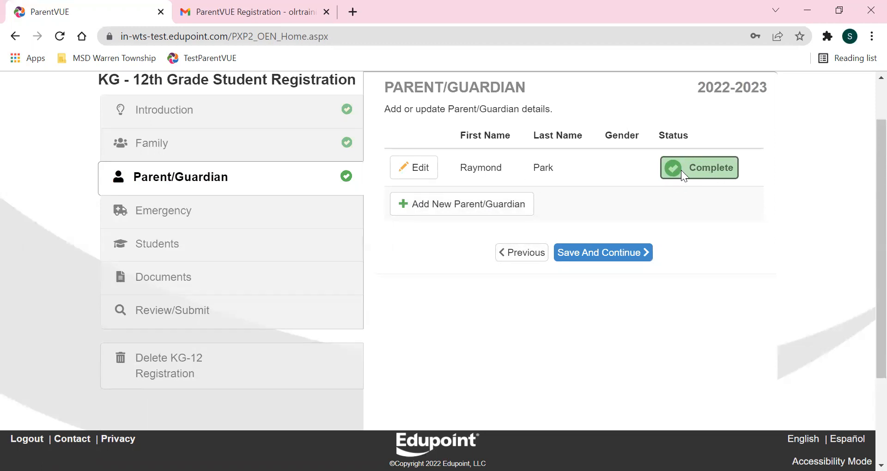
Re-save the emergency contact's name and phone details, then finish the Emergency step.
left_click(607, 256)
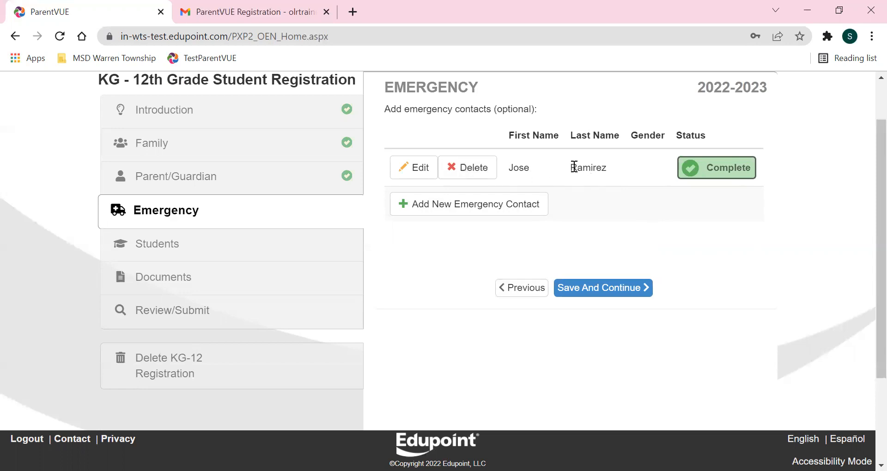
left_click(419, 169)
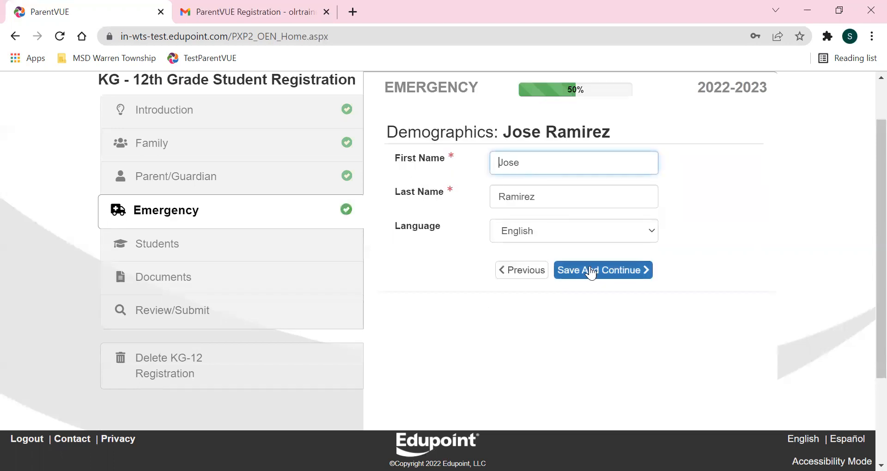
left_click(613, 269)
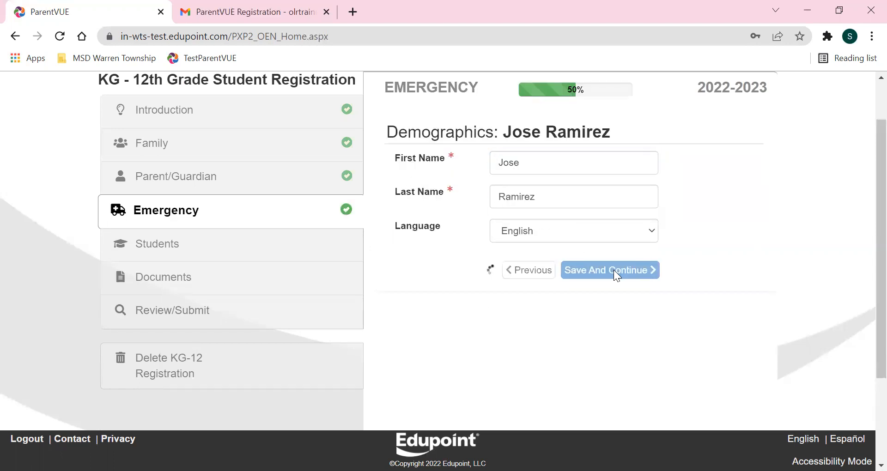
scroll(639, 258, "down", 3)
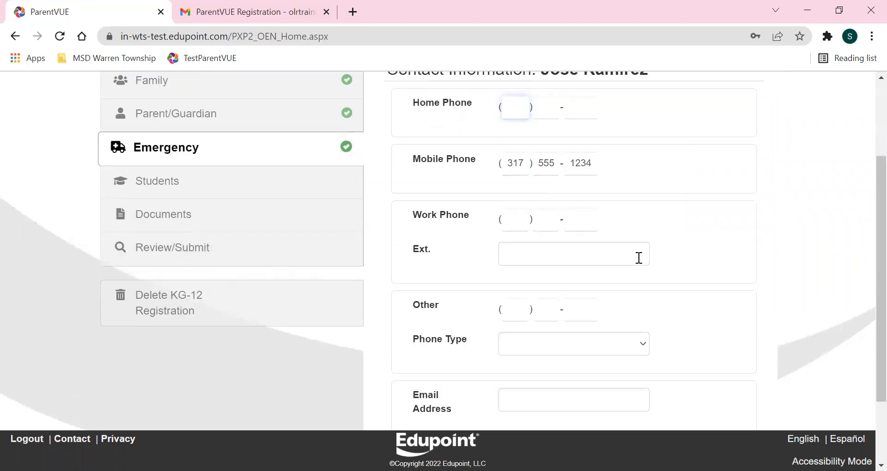
left_click(598, 372)
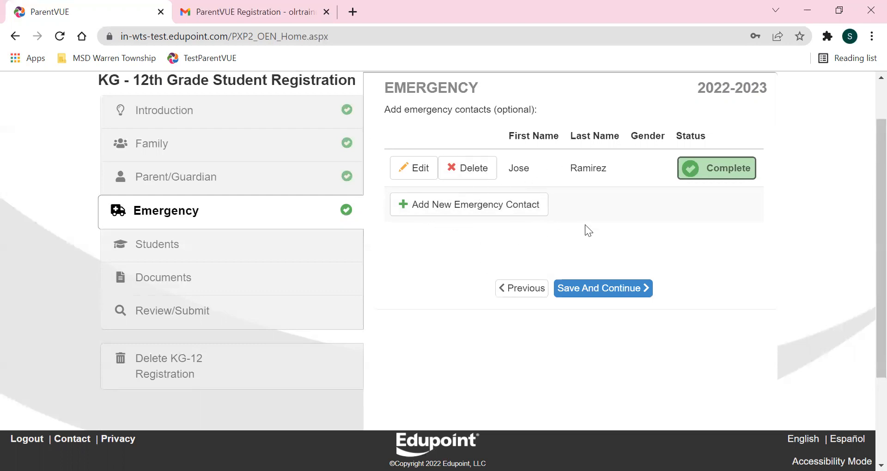
left_click(579, 291)
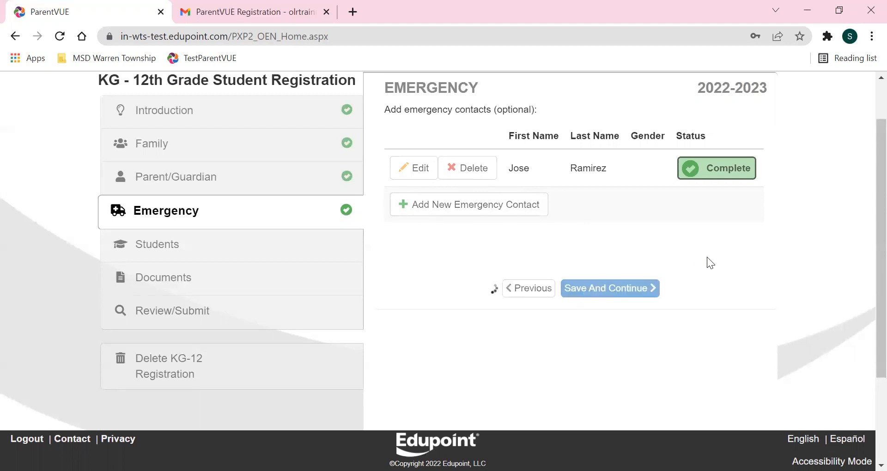
Edit the grade 10 student's row to open their Demographics form.
scroll(699, 265, "down", 1)
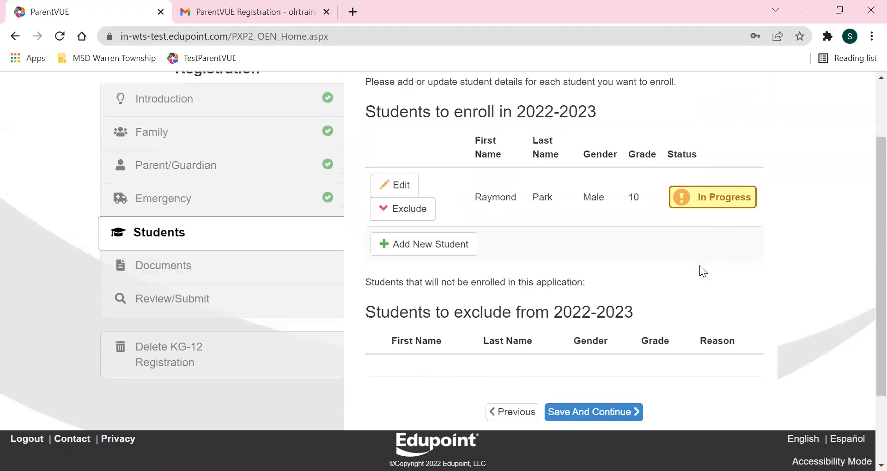
scroll(699, 265, "up", 1)
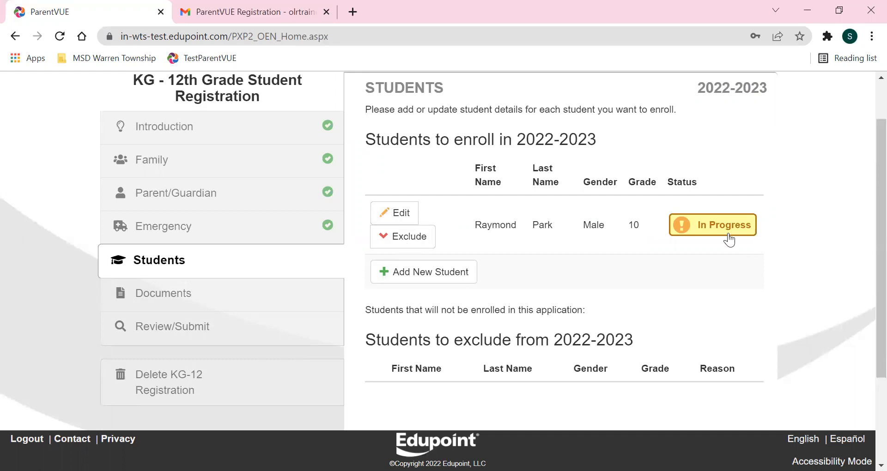
left_click(400, 217)
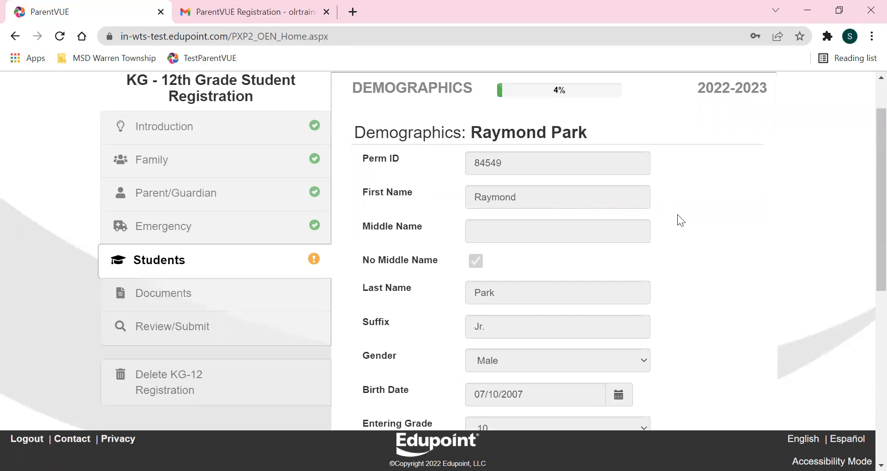
Review the student's demographics, checking the Primary Address choices, and save them.
scroll(680, 214, "down", 2)
scroll(691, 221, "down", 2)
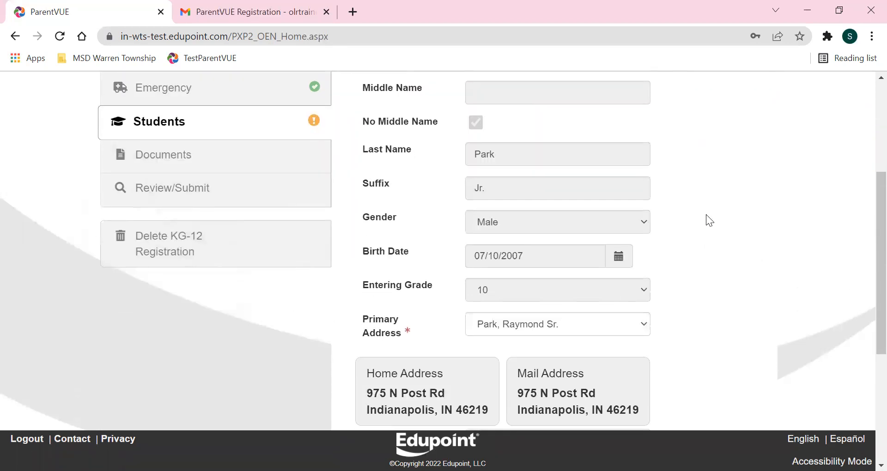
scroll(728, 209, "up", 4)
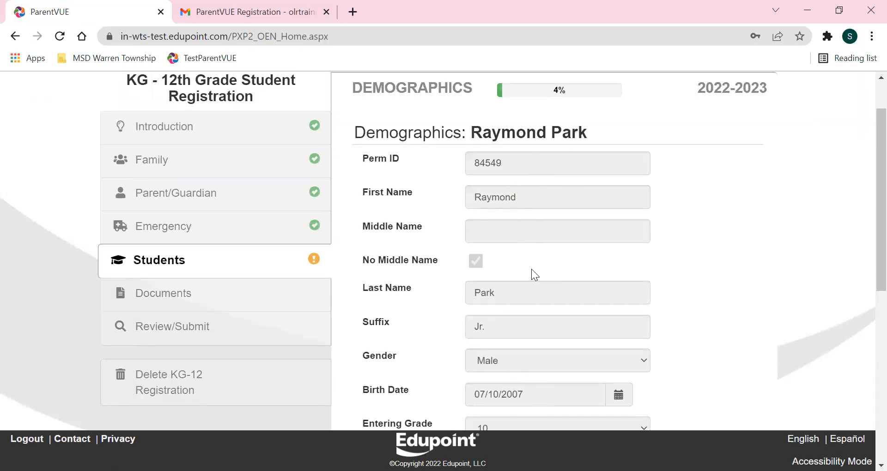
scroll(549, 382, "down", 6)
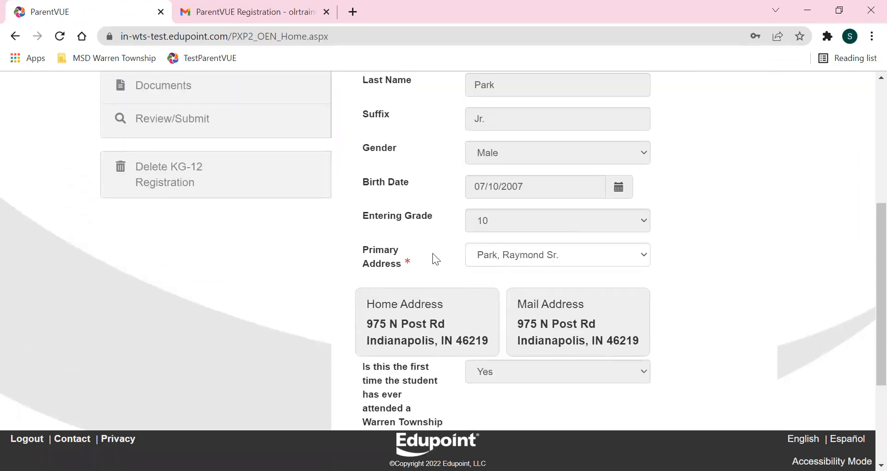
left_click(511, 258)
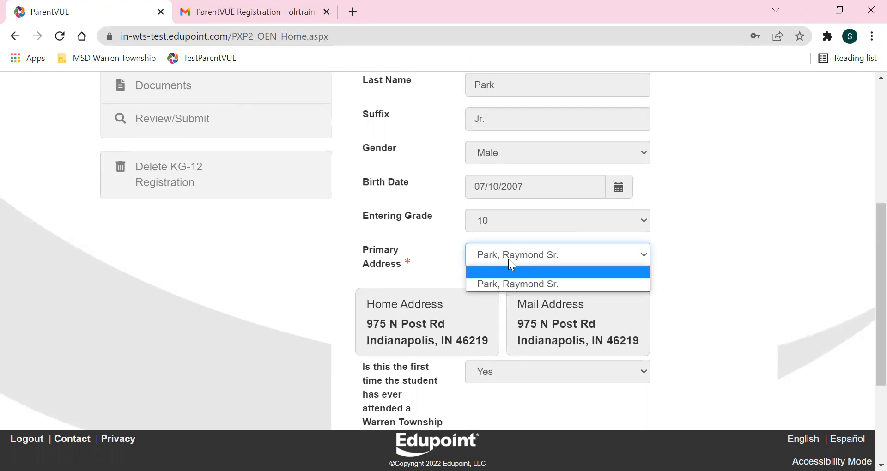
scroll(616, 270, "down", 3)
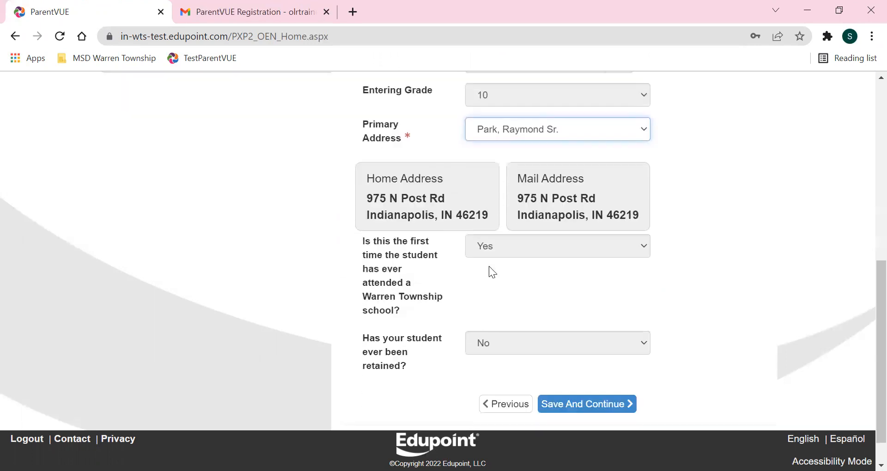
left_click(584, 396)
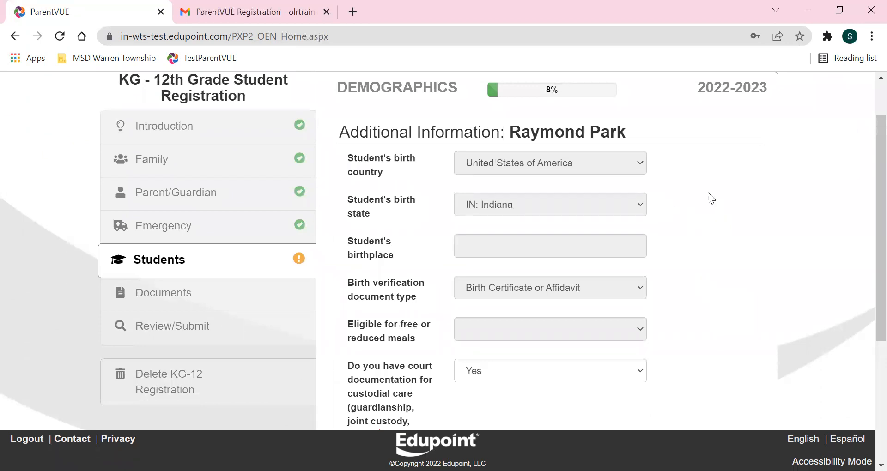
Save the student's Additional Information page unchanged.
scroll(709, 212, "down", 3)
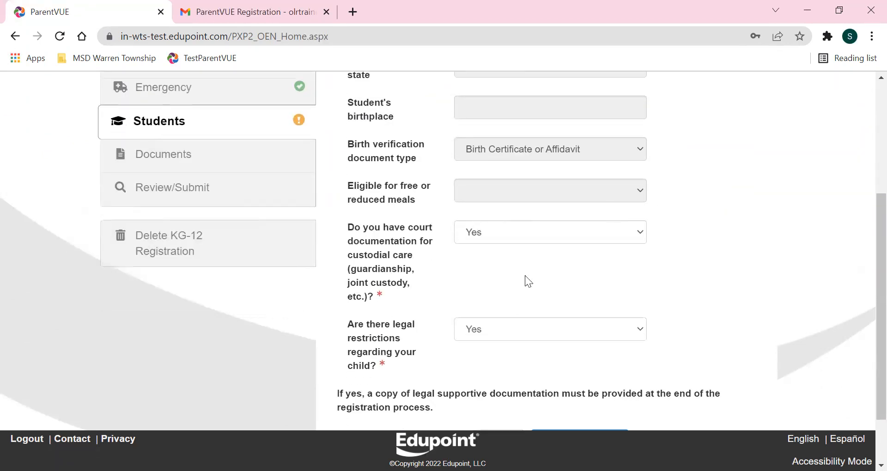
scroll(723, 274, "down", 2)
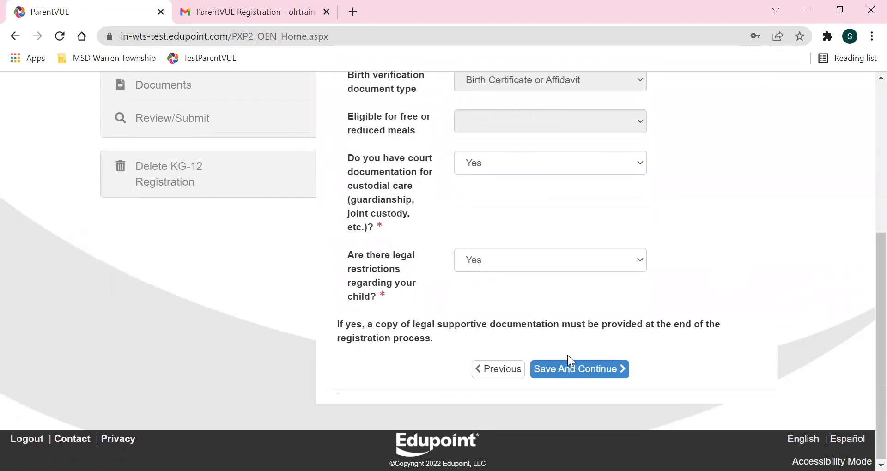
left_click(563, 370)
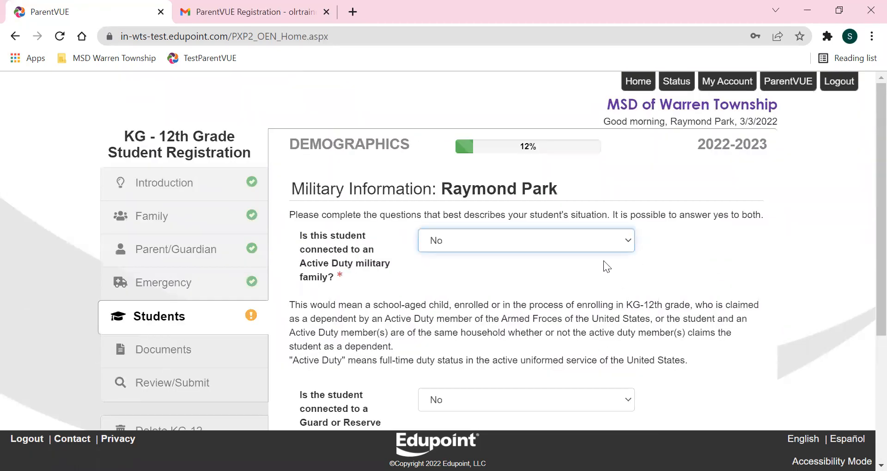
Save the Military Information page unchanged.
scroll(459, 224, "down", 1)
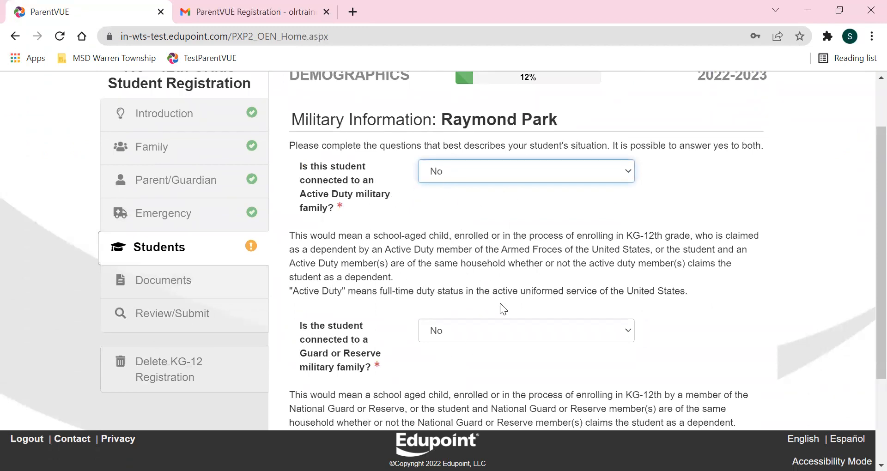
scroll(501, 307, "down", 2)
left_click(557, 369)
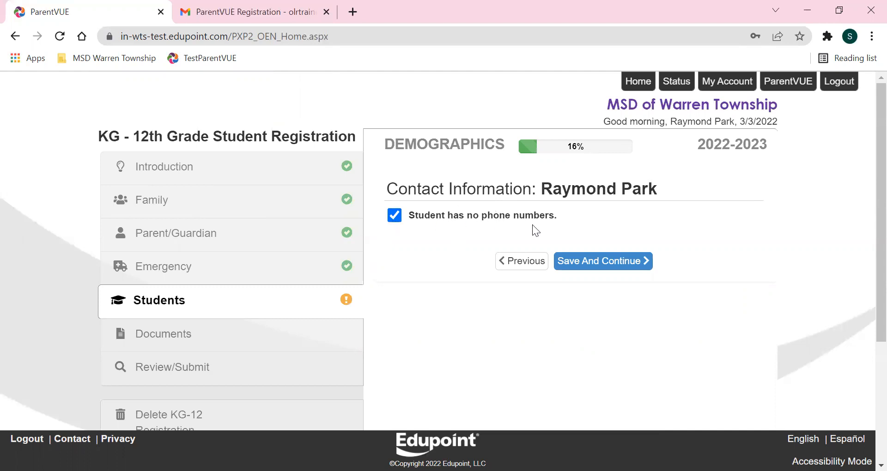
Mark 'Student has no phone numbers' and save the contact information.
left_click(395, 215)
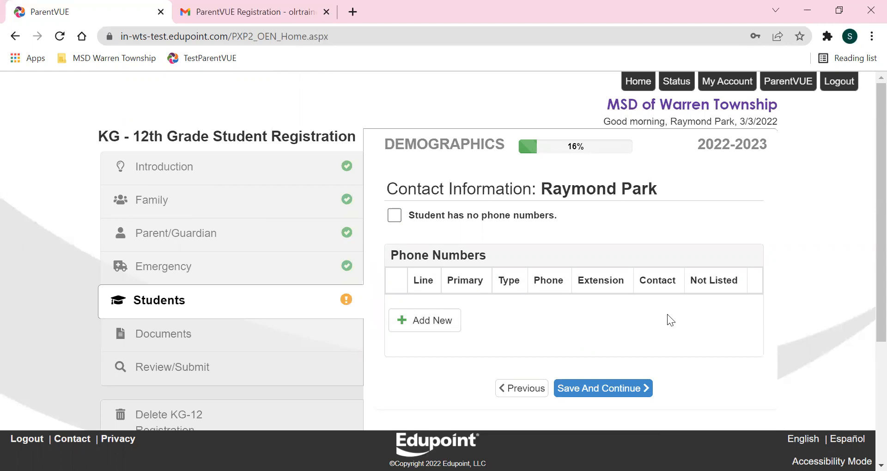
left_click(395, 215)
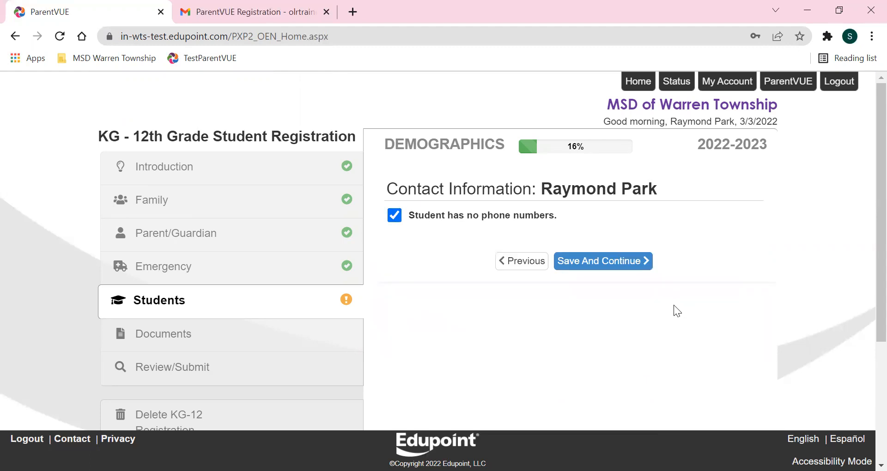
left_click(624, 264)
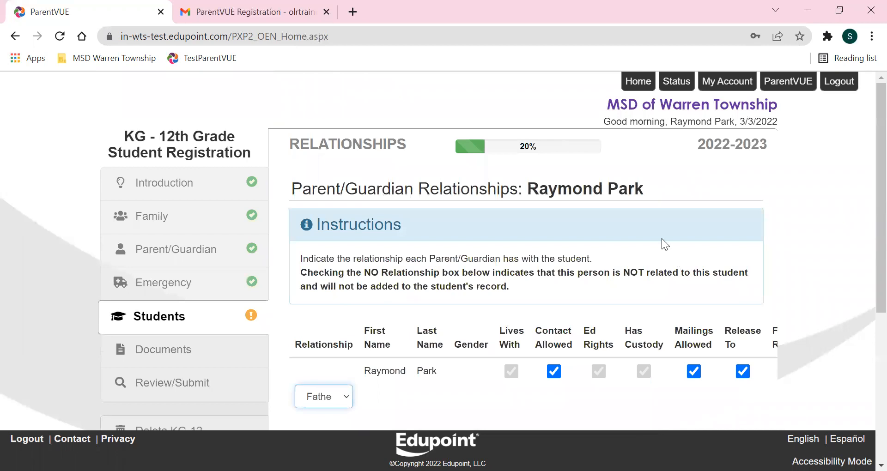
Keep Father as the parent's relationship and save the parent/guardian relationships.
scroll(665, 242, "down", 3)
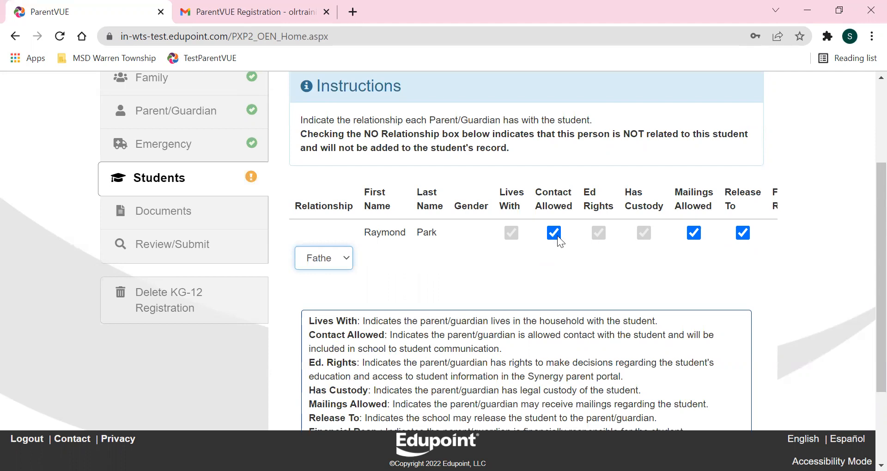
scroll(571, 262, "down", 3)
left_click_drag(519, 398, 638, 396)
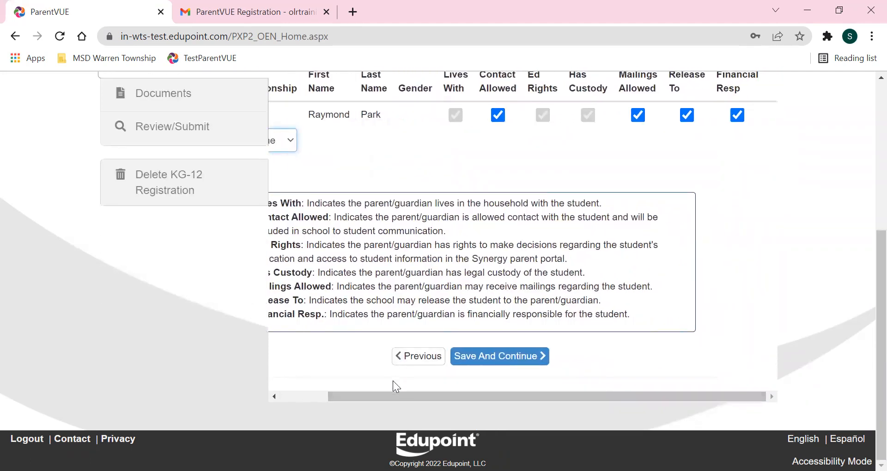
scroll(706, 351, "up", 2)
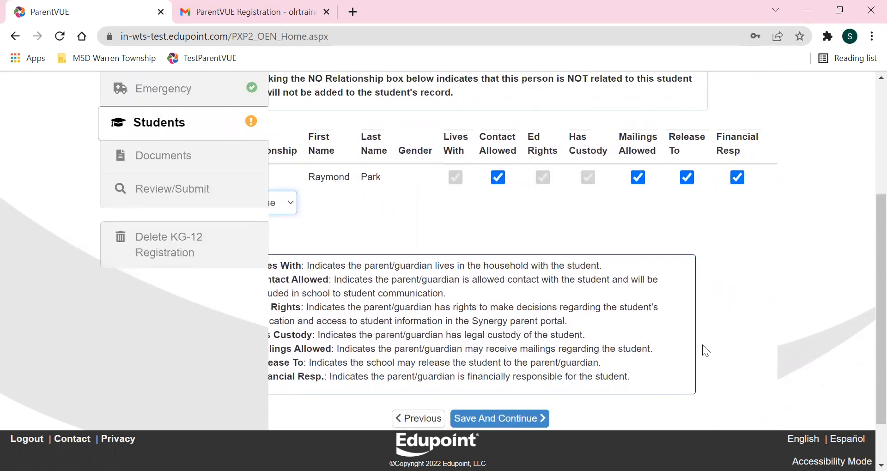
scroll(702, 345, "up", 1)
scroll(647, 365, "down", 2)
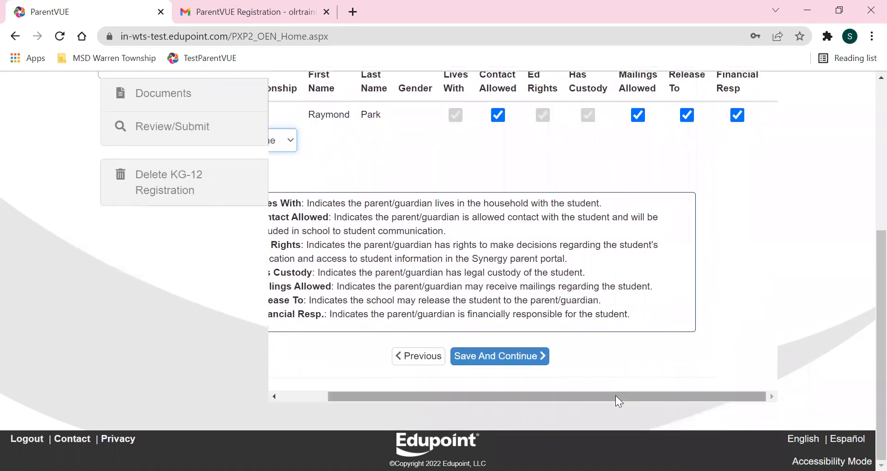
left_click_drag(615, 397, 569, 397)
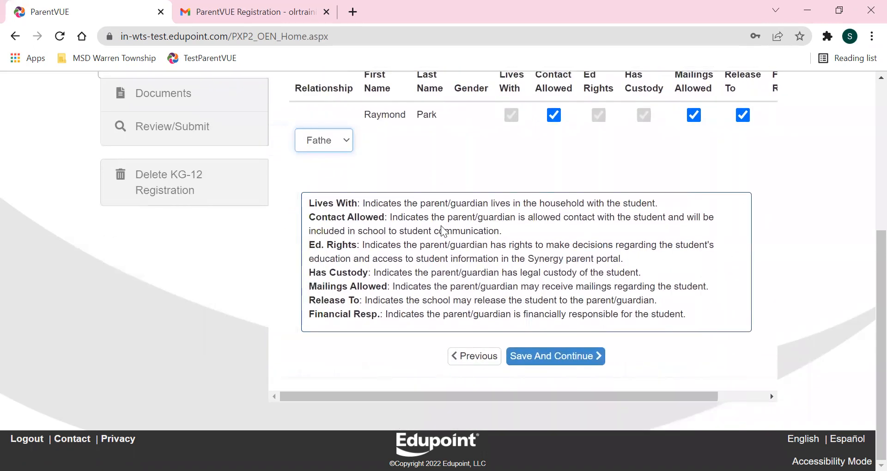
left_click(347, 146)
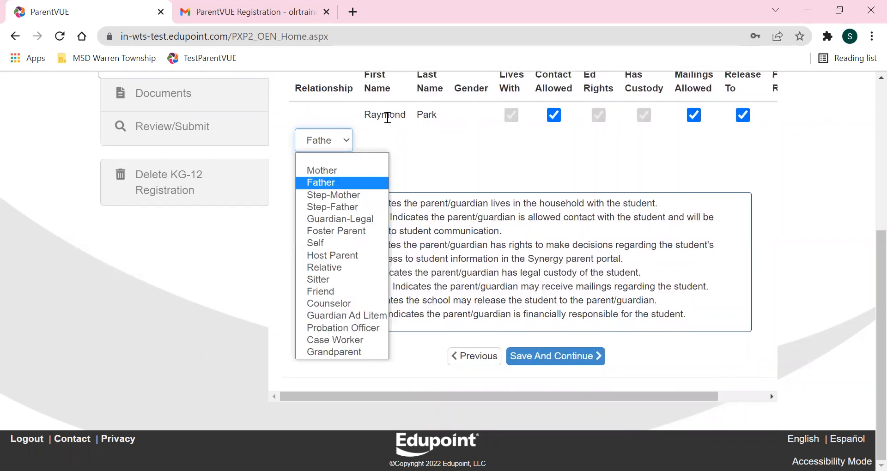
left_click(319, 140)
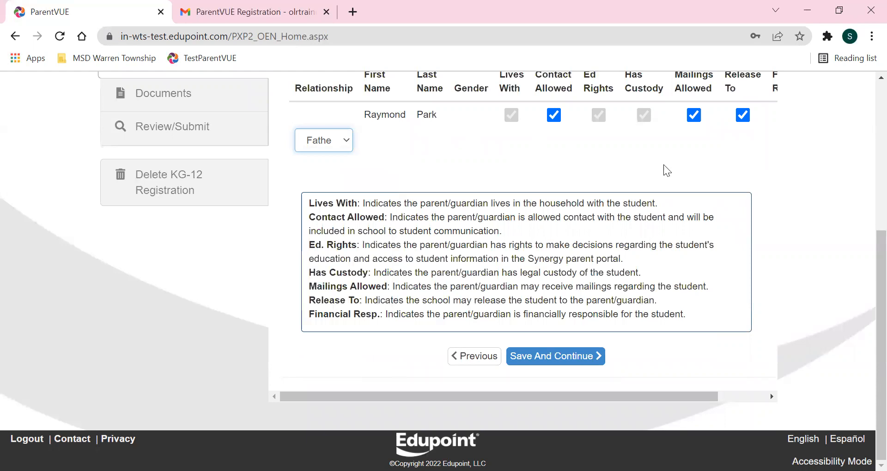
left_click(542, 358)
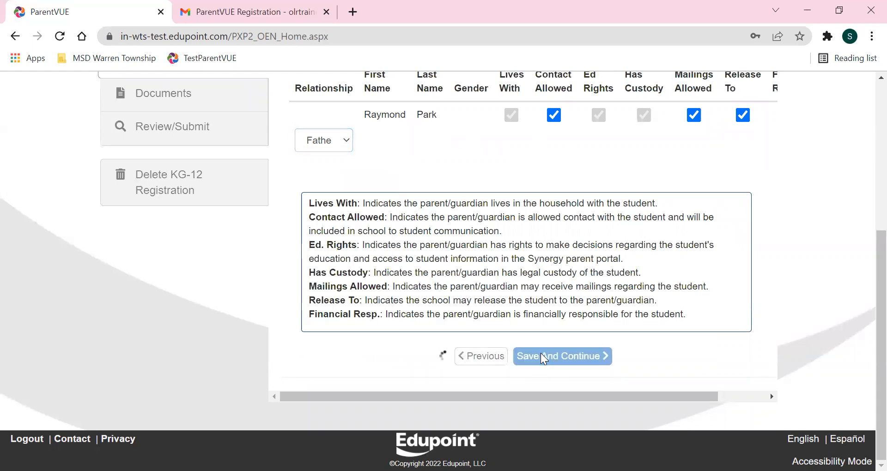
scroll(586, 205, "down", 2)
scroll(505, 188, "up", 2)
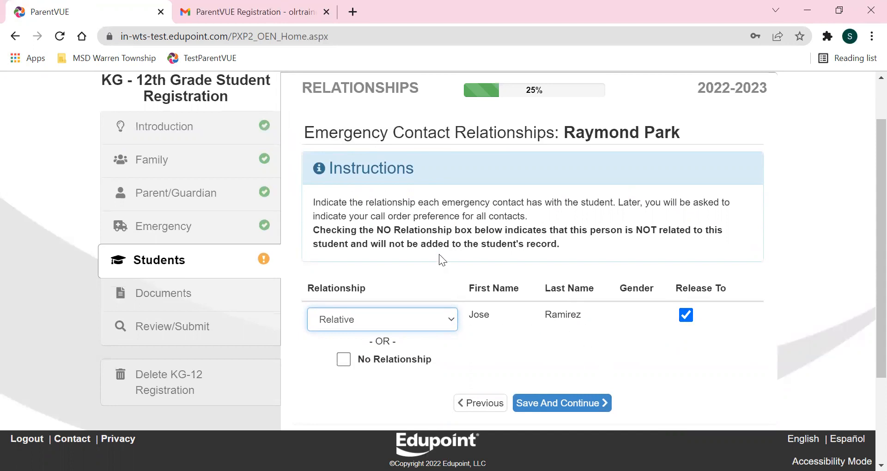
Save the emergency contact as a Relative and keep the Father first in the call order.
left_click(550, 409)
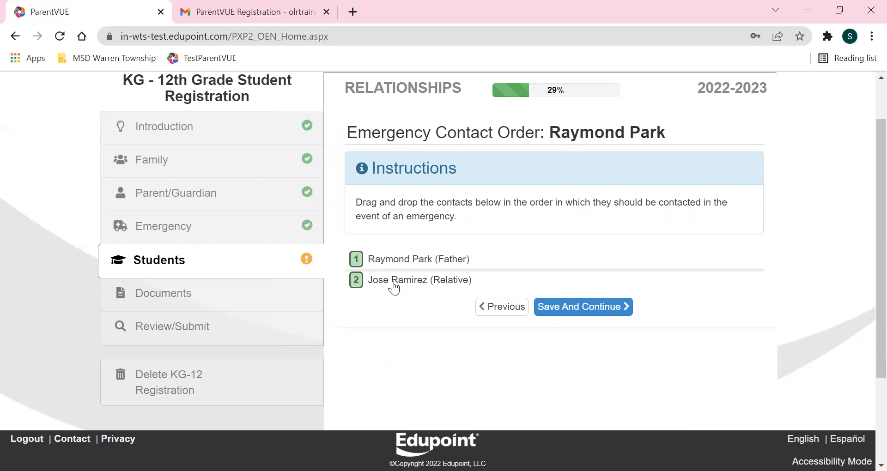
left_click_drag(390, 280, 372, 255)
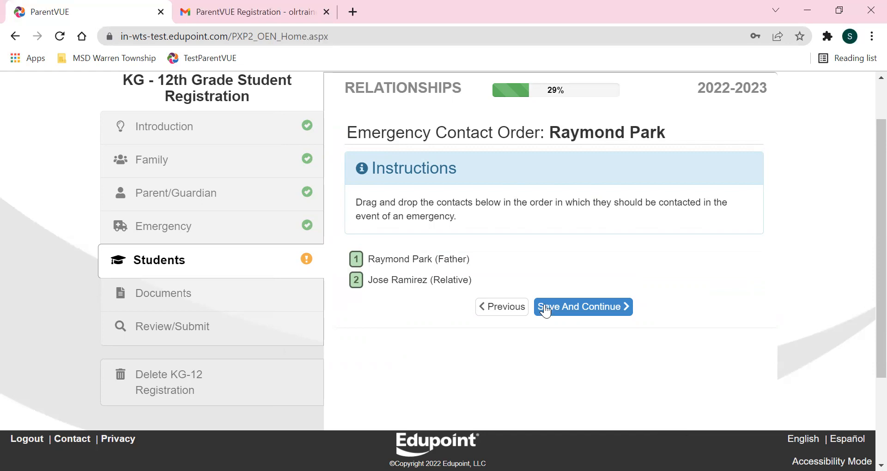
left_click(602, 317)
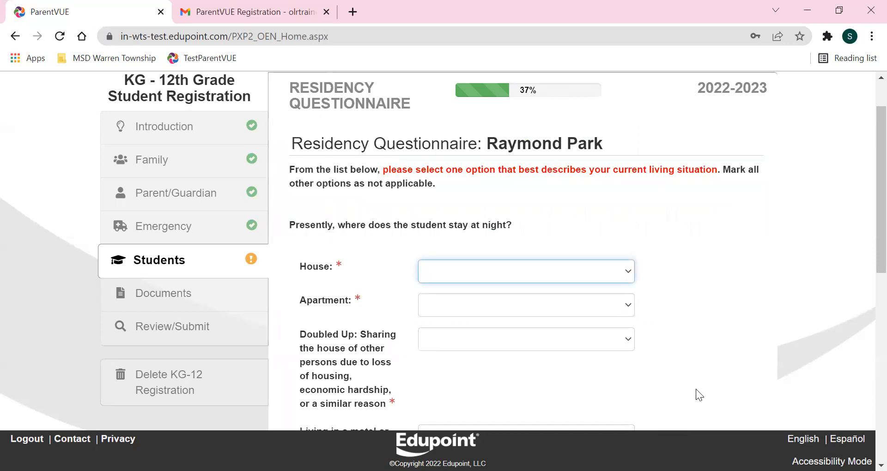
Answer House as parent/guardian-owned (child sleeps elsewhere); mark Apartment and Doubled Up Not Applicable.
scroll(770, 307, "down", 2)
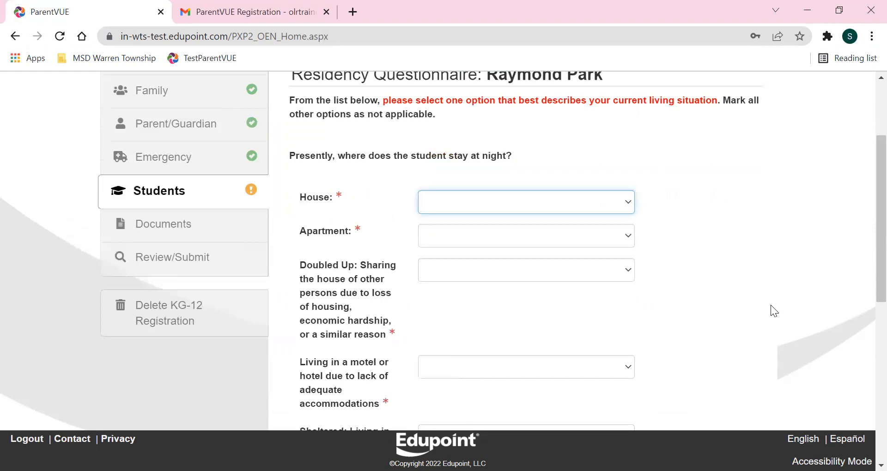
left_click(469, 208)
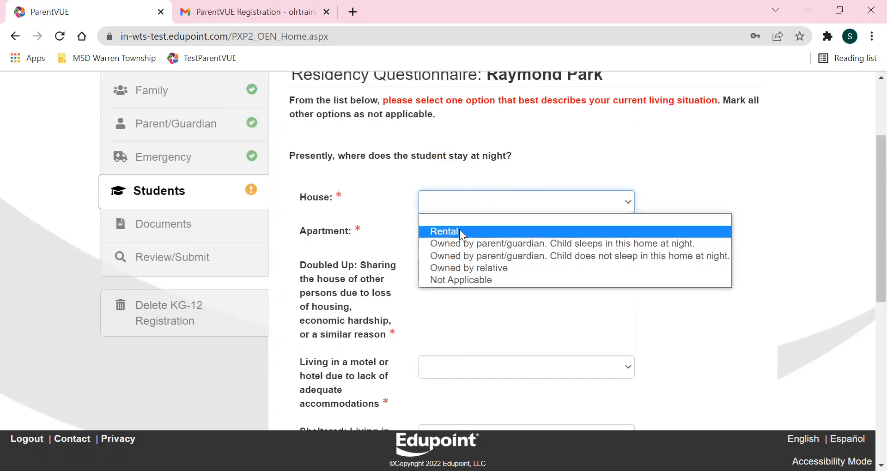
left_click(470, 257)
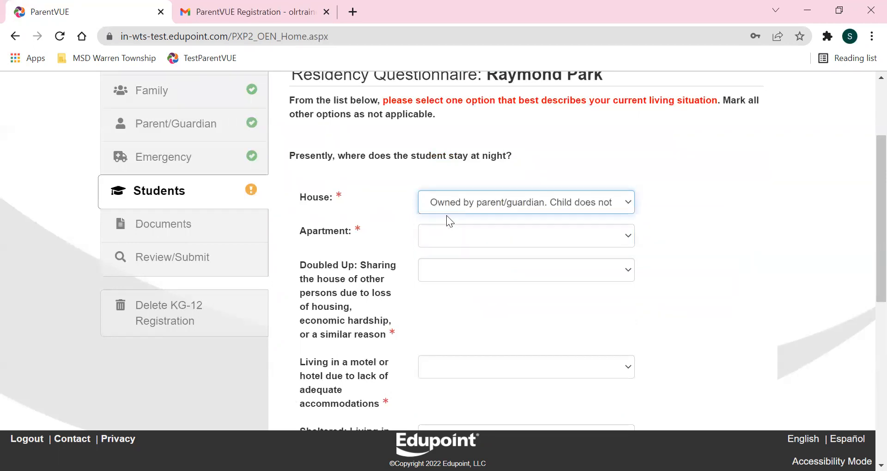
left_click(456, 209)
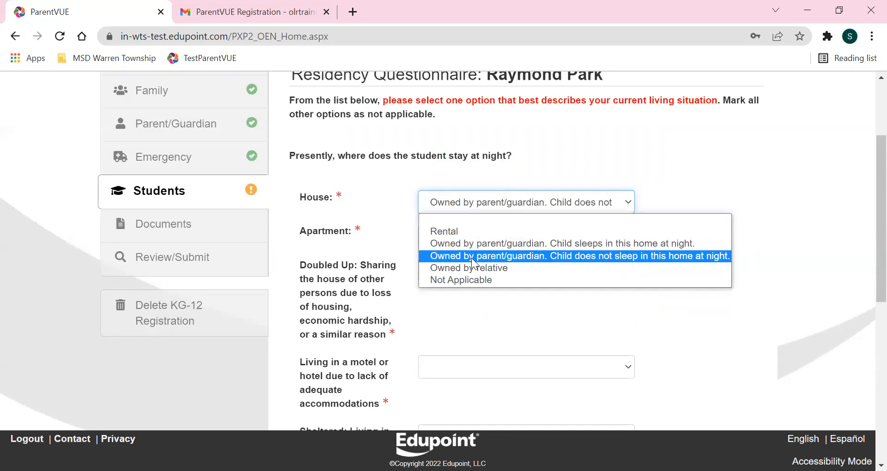
left_click(471, 258)
left_click(456, 238)
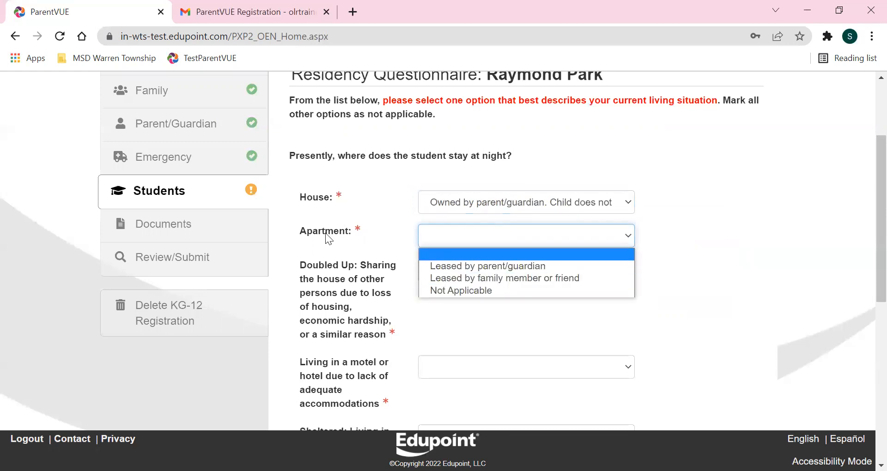
left_click(462, 290)
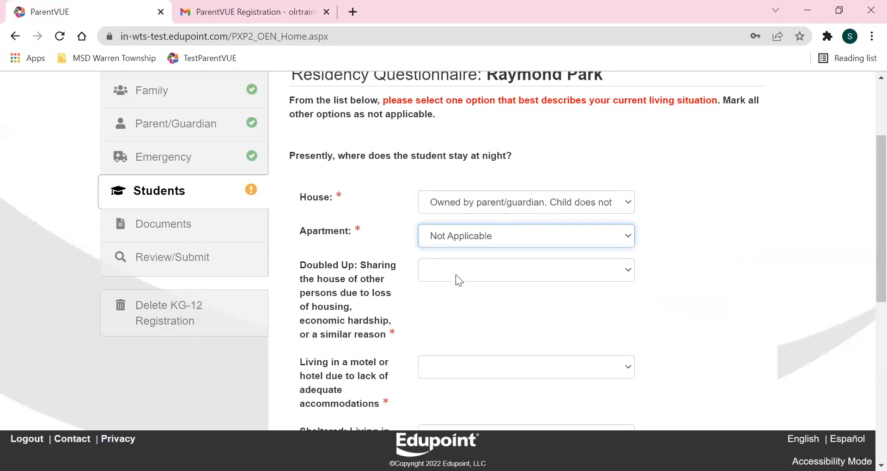
left_click(451, 312)
Mark the motel/hotel, Sheltered and Unsheltered questions Not Applicable and save the questionnaire.
scroll(457, 236, "down", 3)
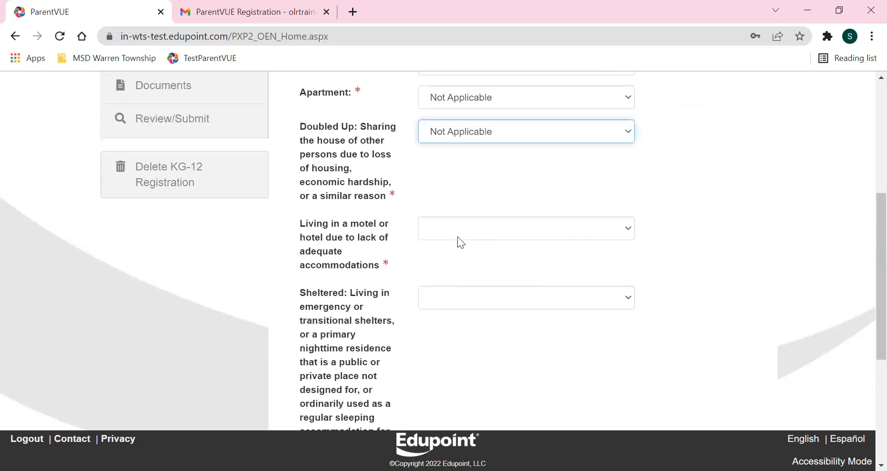
left_click(457, 237)
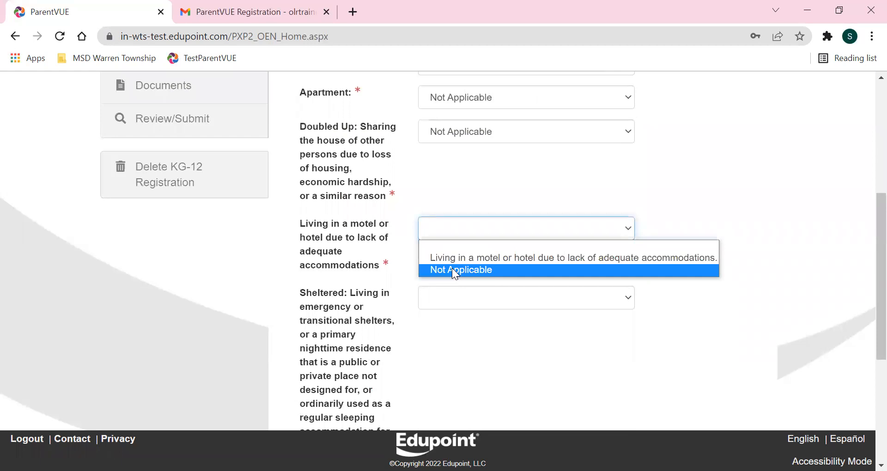
left_click(452, 270)
scroll(445, 329, "down", 2)
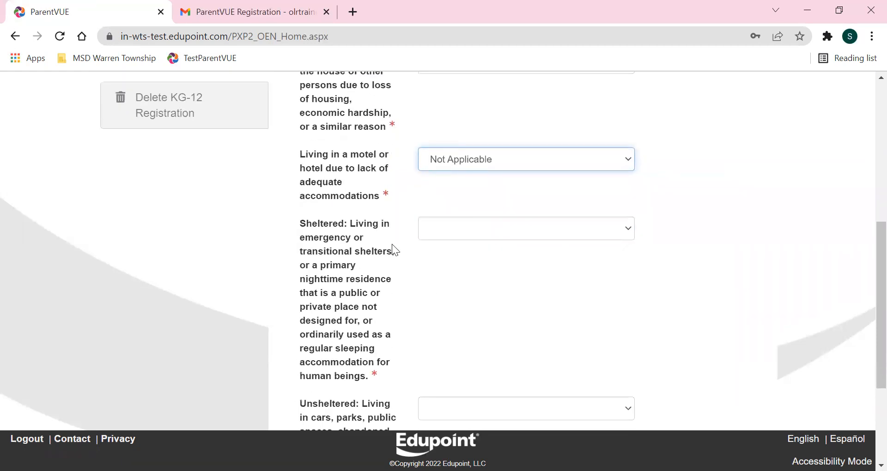
left_click(438, 226)
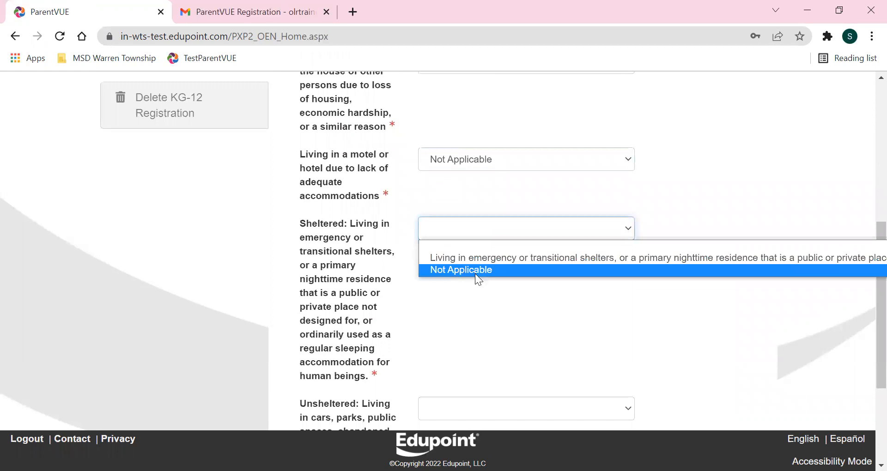
left_click(475, 273)
scroll(440, 273, "down", 3)
left_click(439, 269)
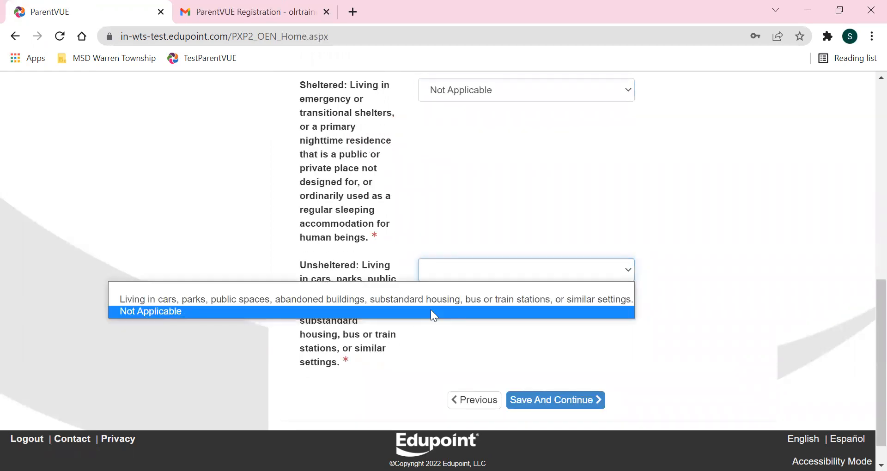
left_click(430, 311)
left_click(564, 400)
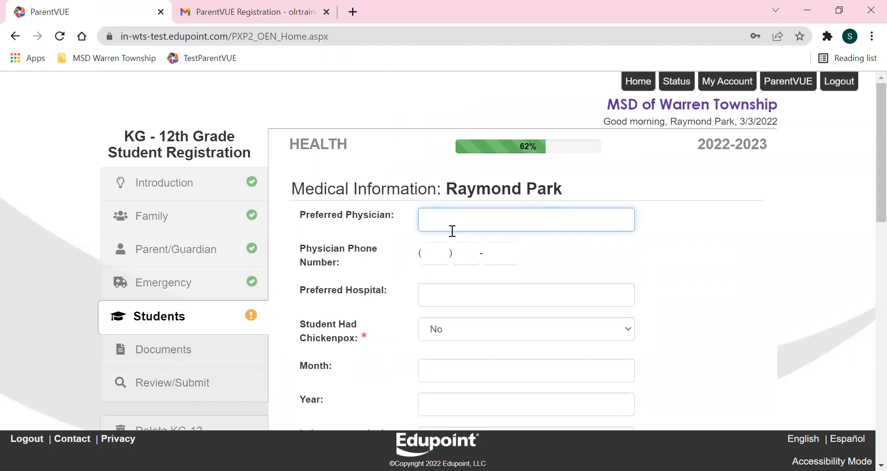
Save the health permissions page and move on to medications.
scroll(665, 287, "down", 2)
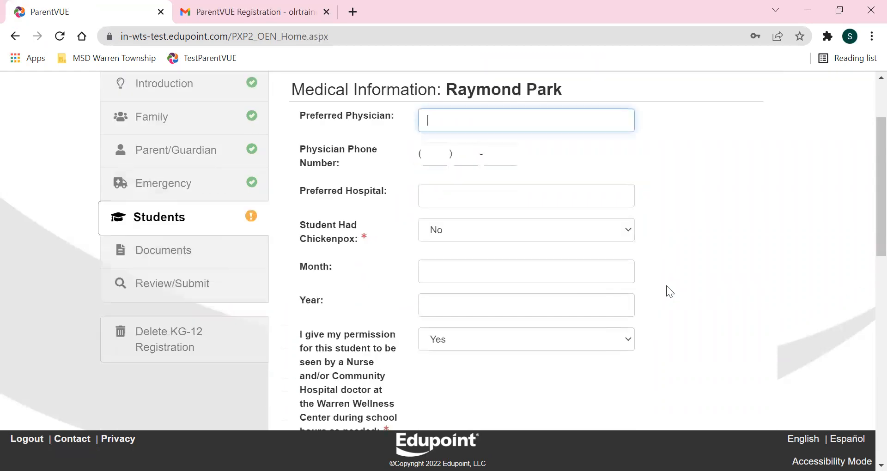
scroll(666, 286, "down", 1)
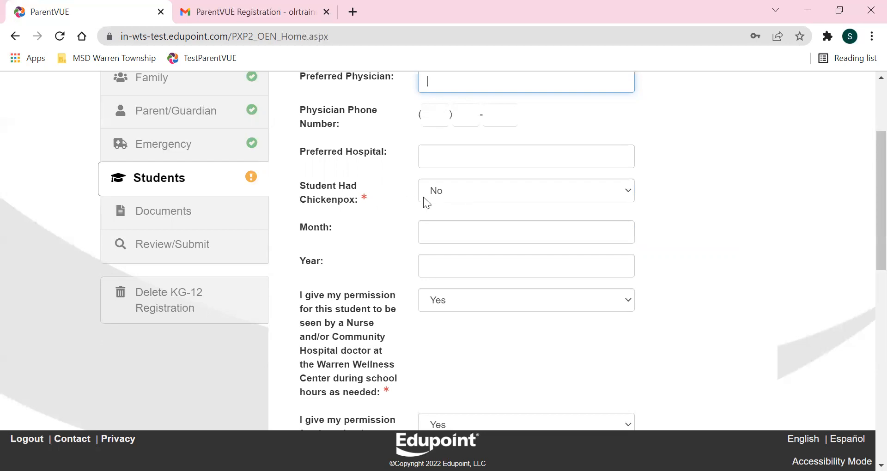
scroll(473, 291, "down", 3)
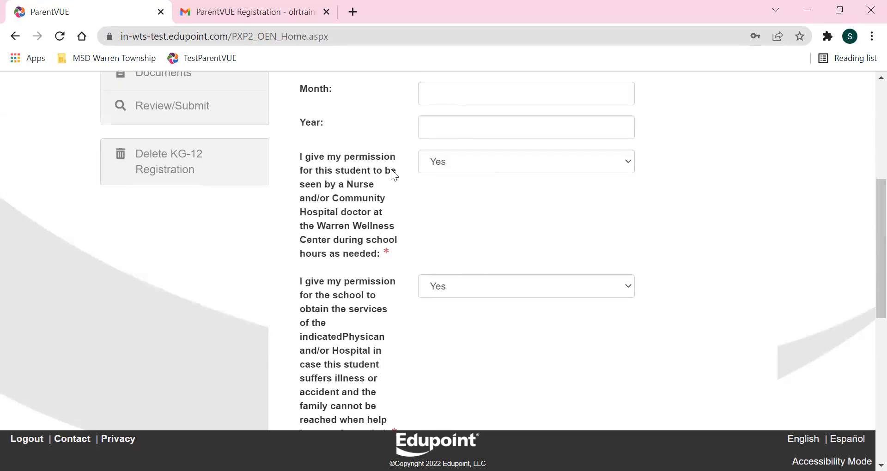
scroll(453, 341, "down", 6)
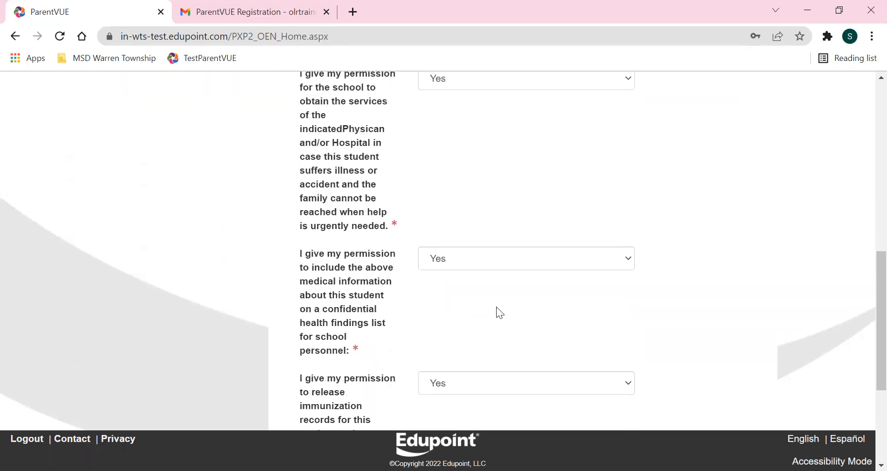
scroll(501, 291, "down", 3)
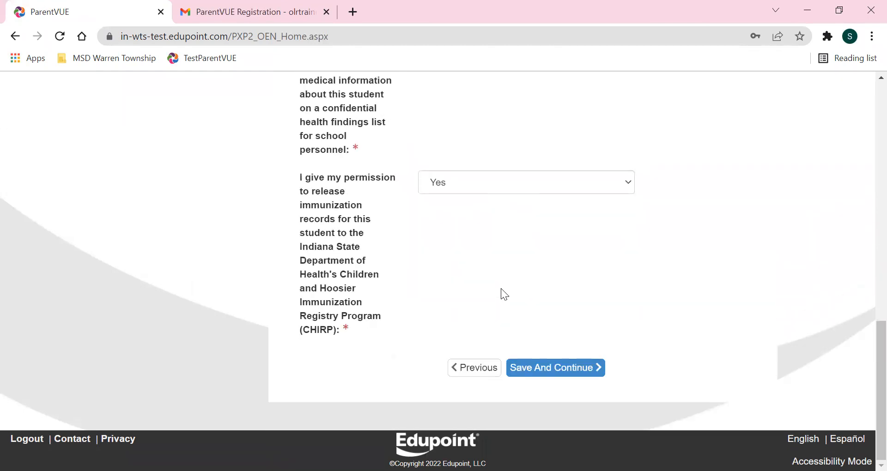
left_click(566, 370)
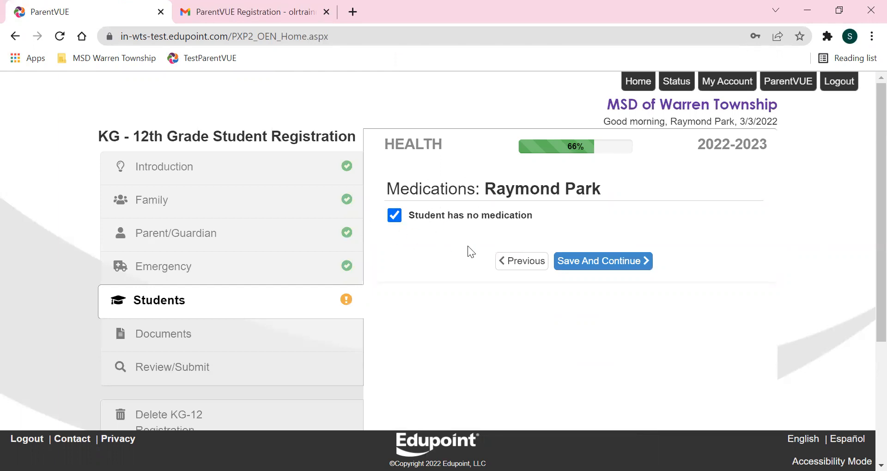
Mark that the student takes no medication and save.
left_click(394, 215)
scroll(416, 251, "down", 2)
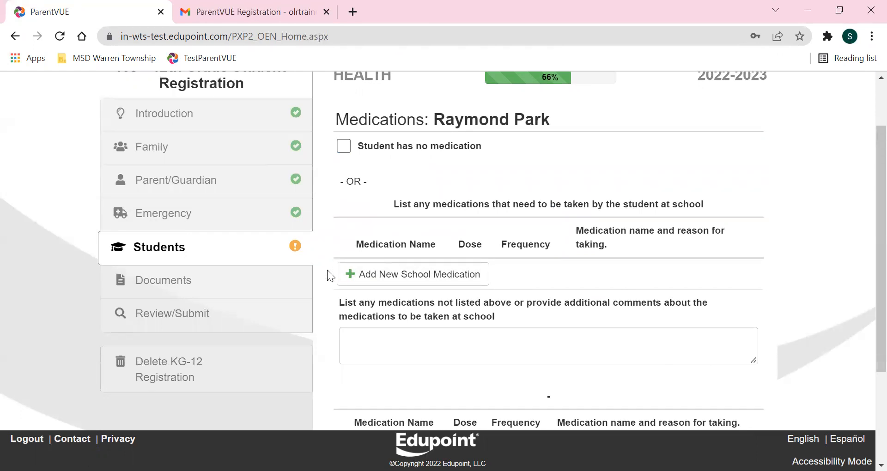
left_click(343, 146)
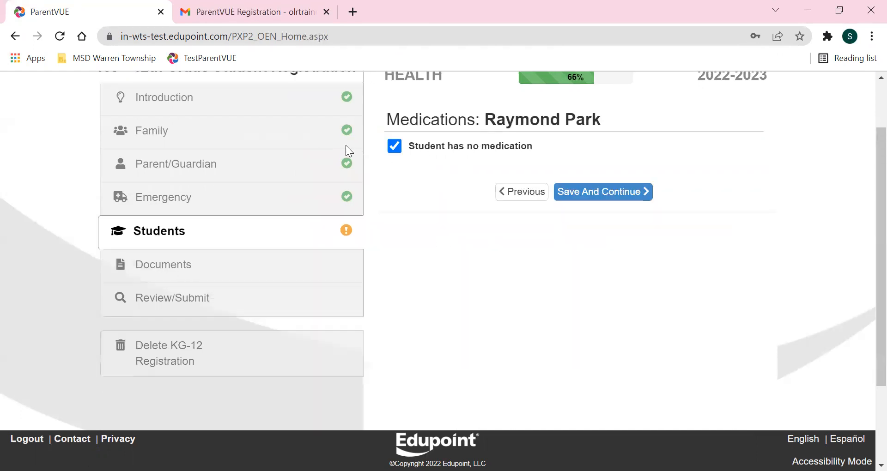
left_click(603, 191)
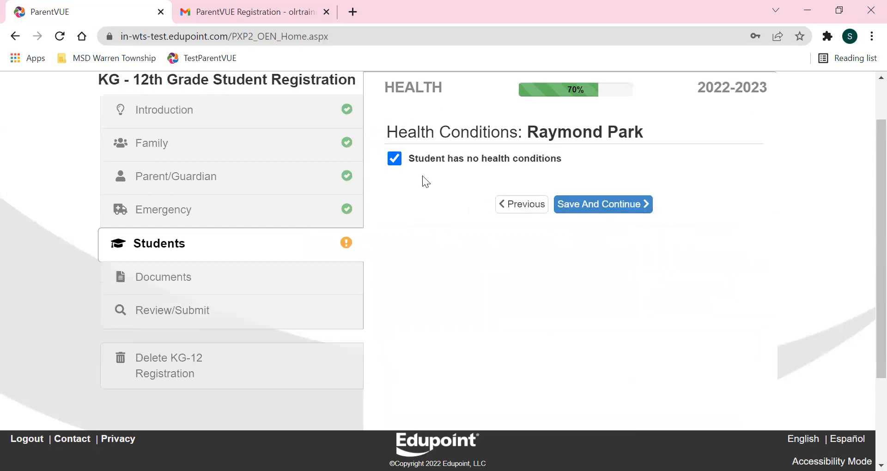
Mark that the student has no health conditions and save clinic services consent as Yes.
left_click(396, 159)
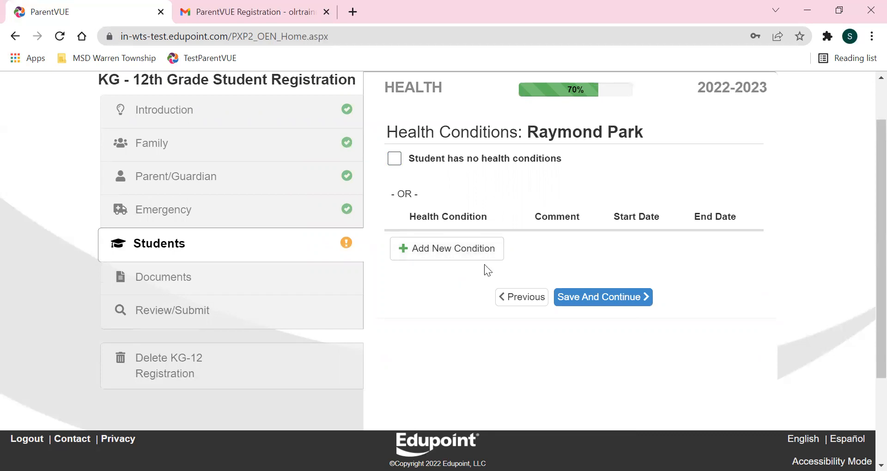
left_click(394, 159)
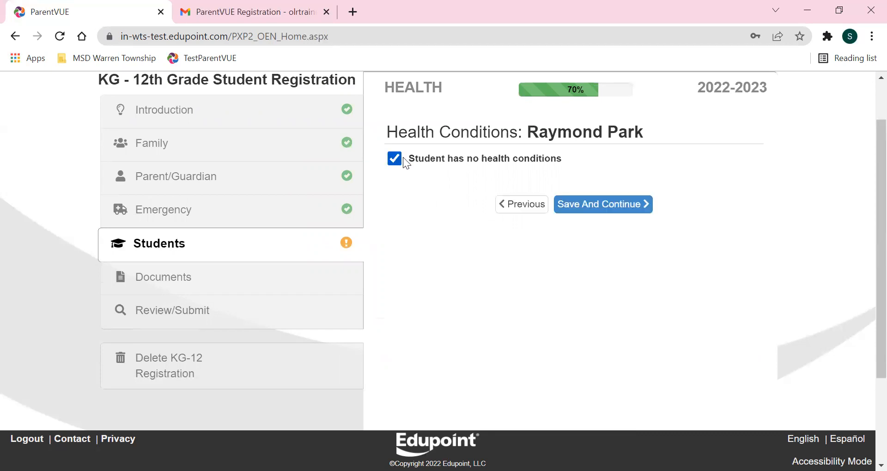
left_click(594, 209)
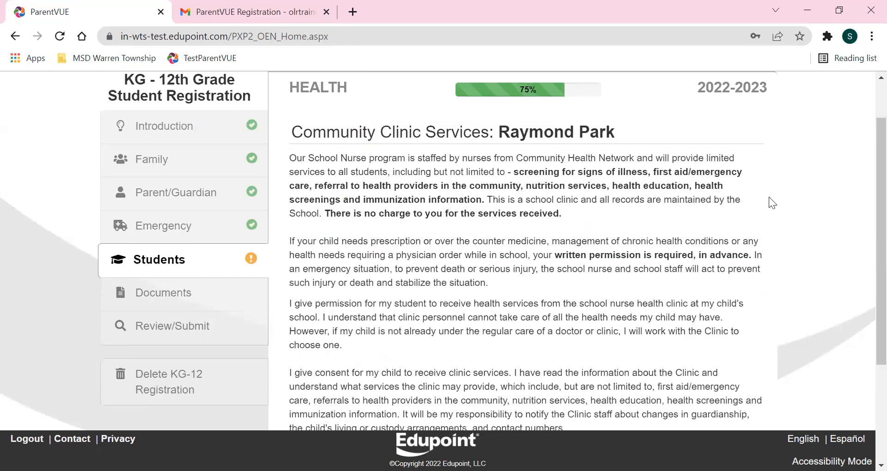
scroll(739, 205, "down", 3)
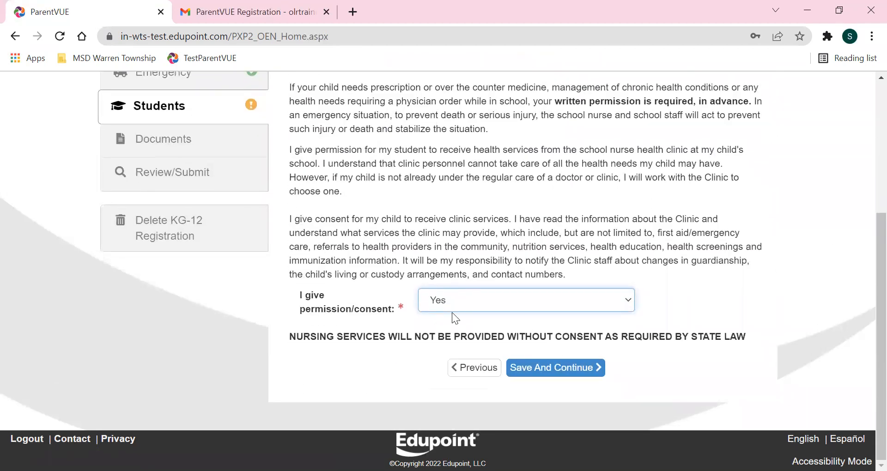
left_click(556, 369)
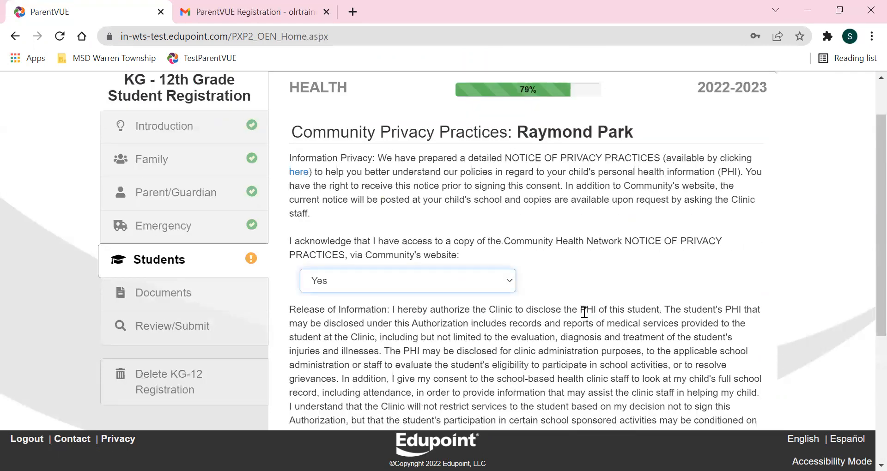
scroll(593, 286, "down", 3)
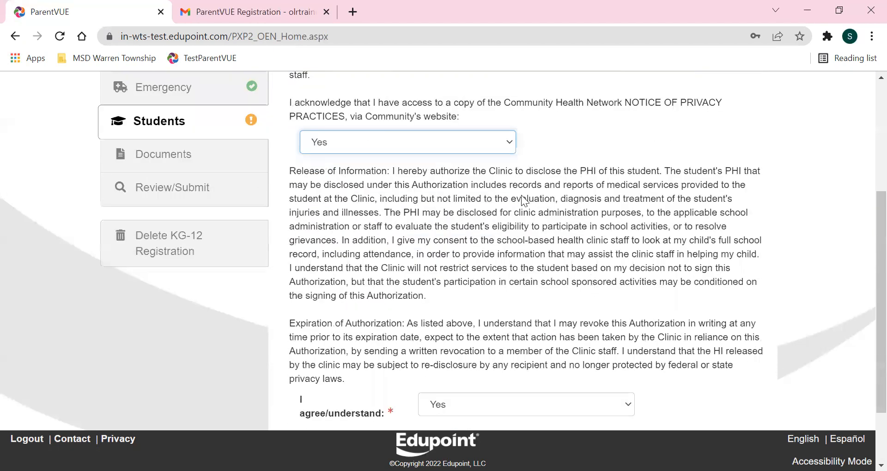
scroll(461, 225, "down", 2)
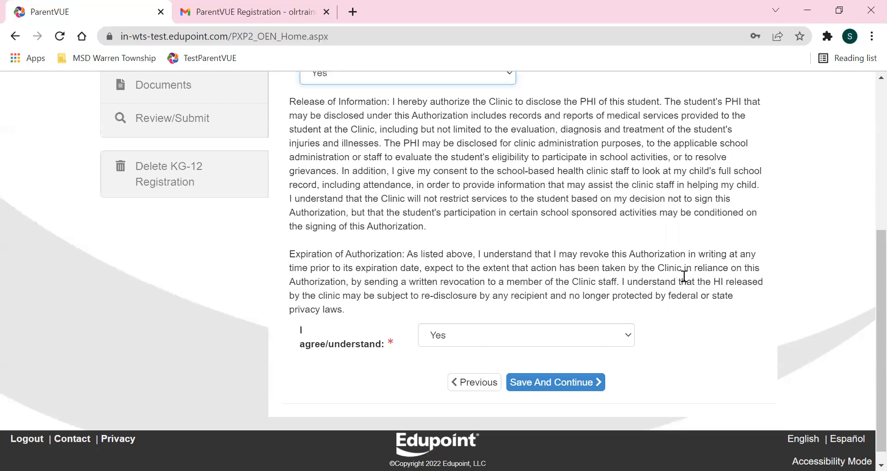
Save the privacy acknowledgement and keep 'Ride home as usual.' as the early-closure transportation.
left_click(534, 386)
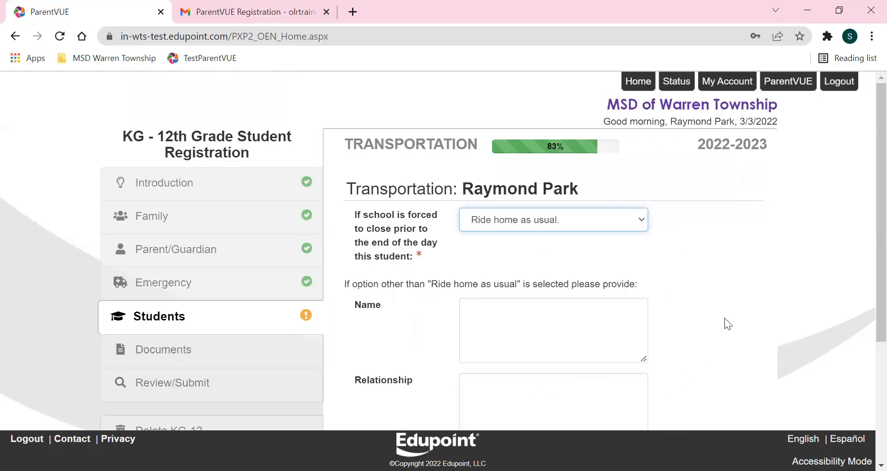
scroll(665, 267, "down", 2)
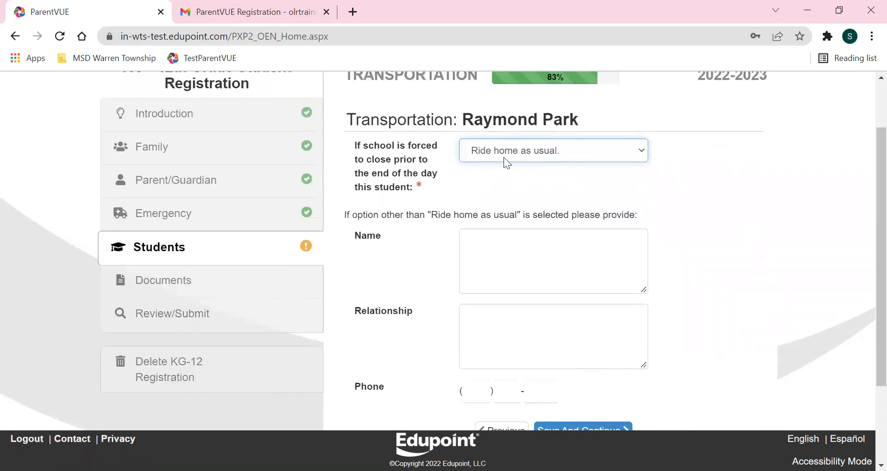
left_click(485, 151)
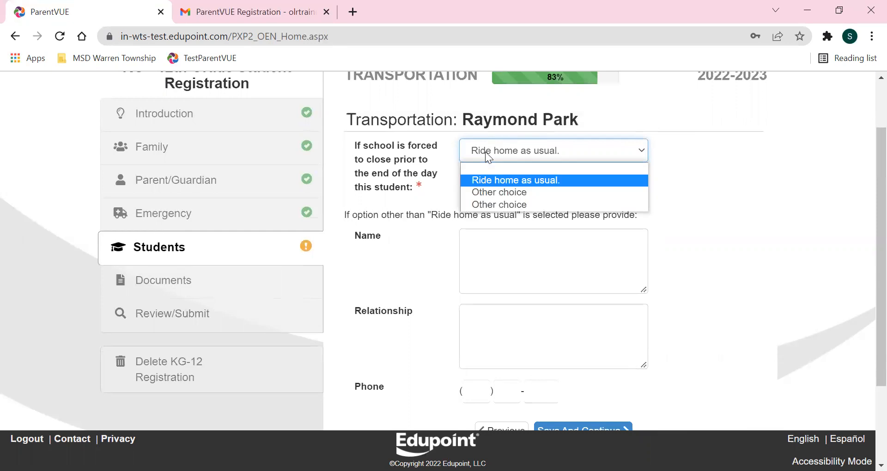
left_click(485, 151)
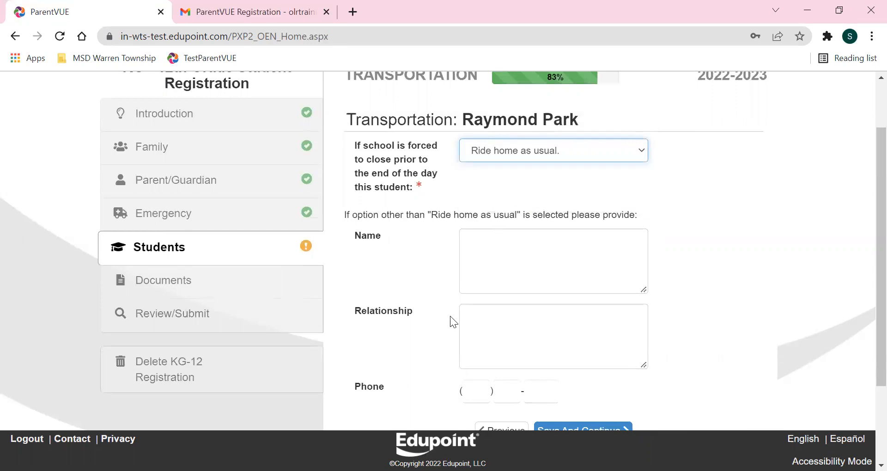
left_click(480, 151)
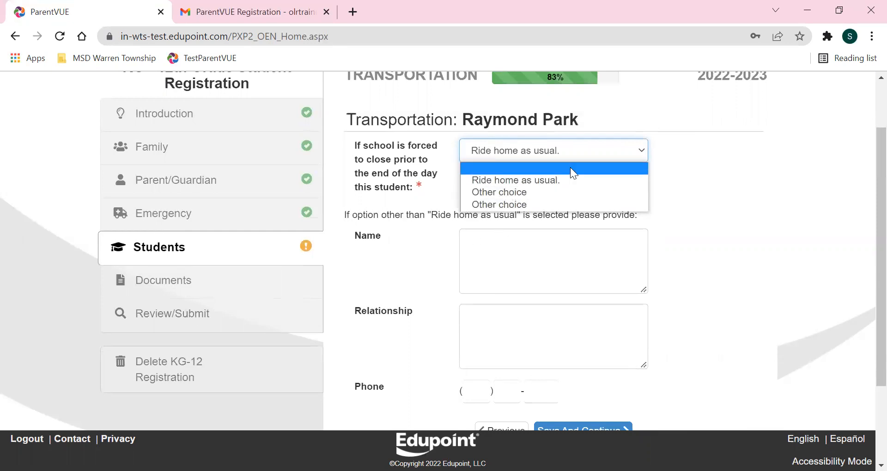
left_click(747, 189)
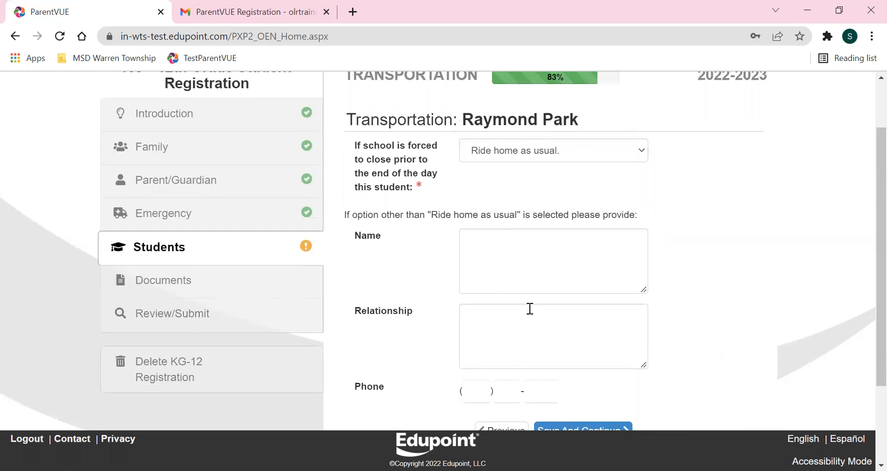
scroll(523, 298, "down", 1)
scroll(523, 298, "down", 1)
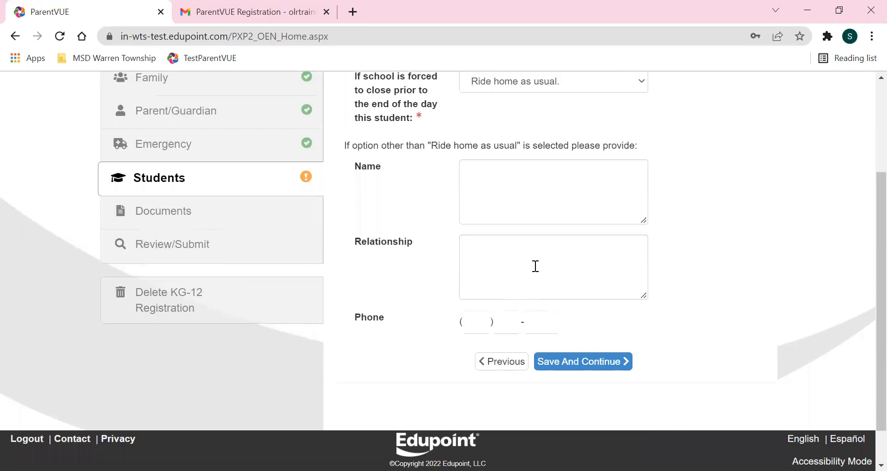
left_click(572, 362)
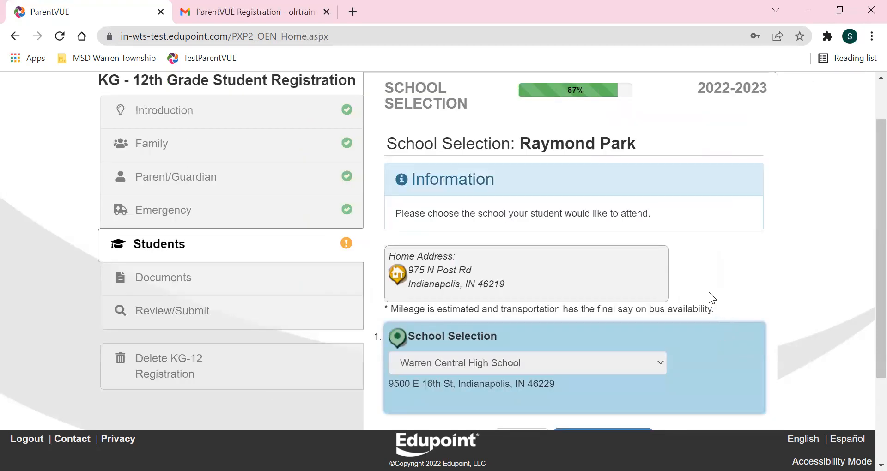
scroll(696, 256, "down", 2)
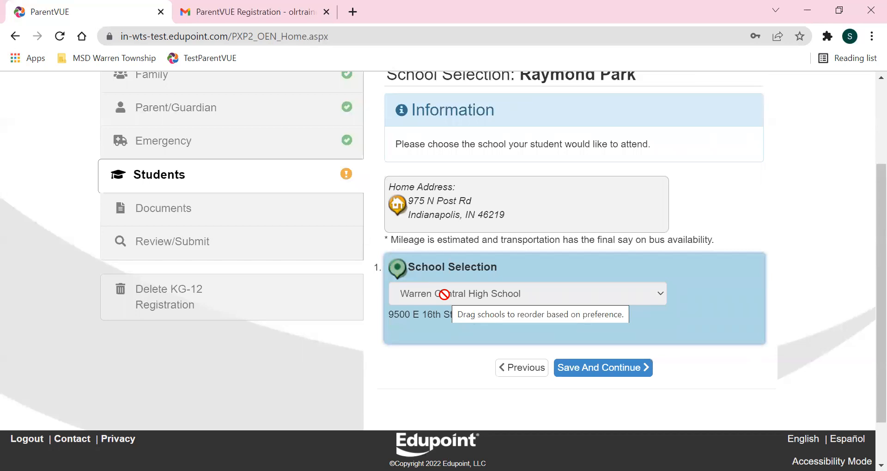
Save Warren Central High School and continue past the lunch information and dress code pages.
left_click(594, 370)
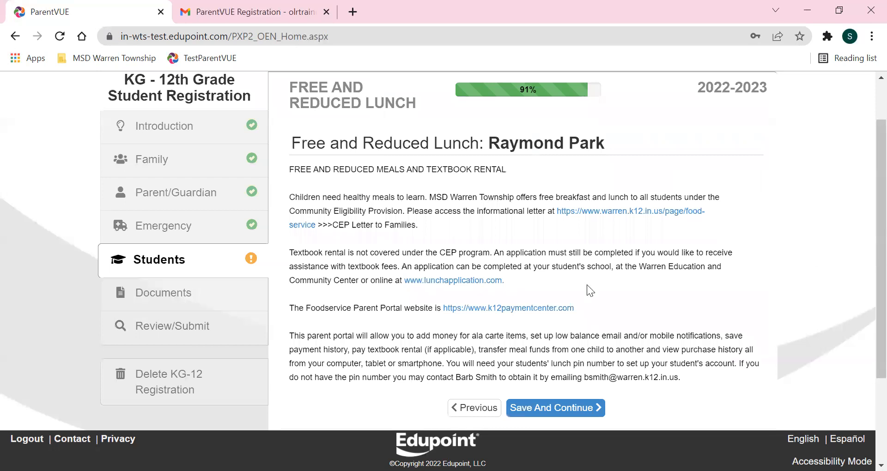
scroll(524, 249, "down", 2)
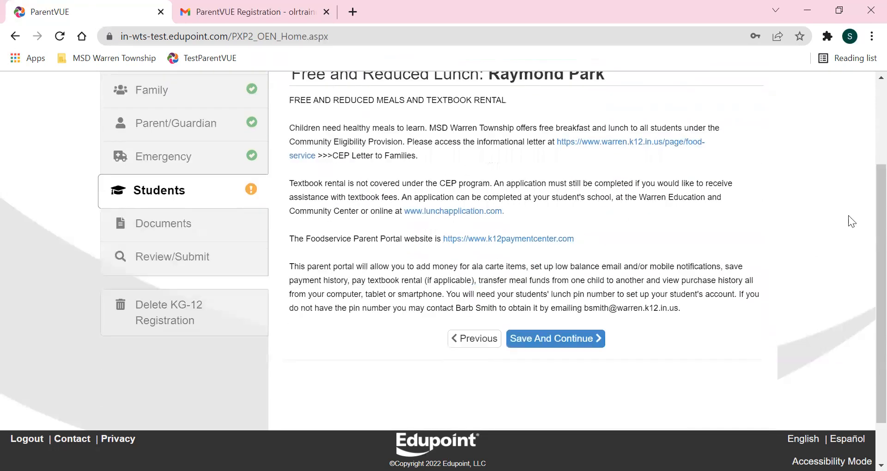
left_click(580, 339)
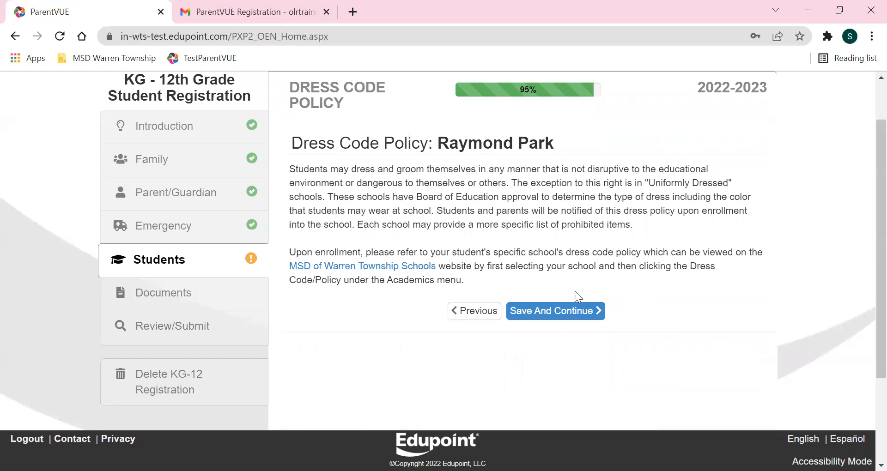
left_click(561, 316)
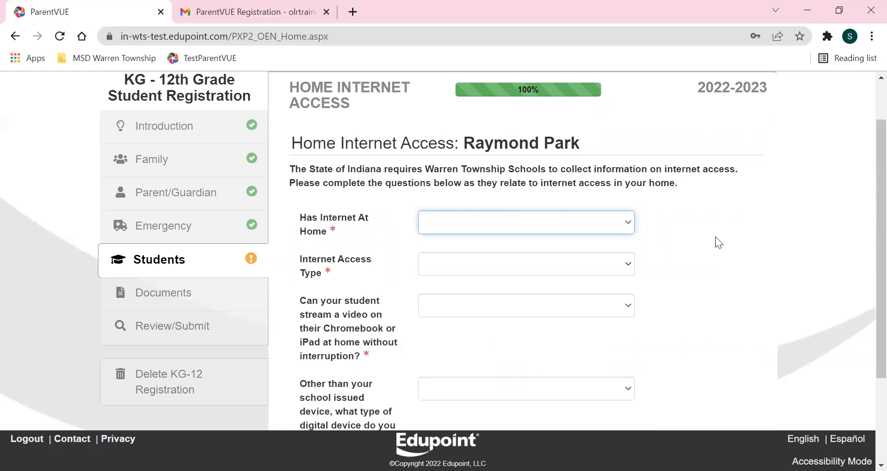
scroll(715, 236, "down", 2)
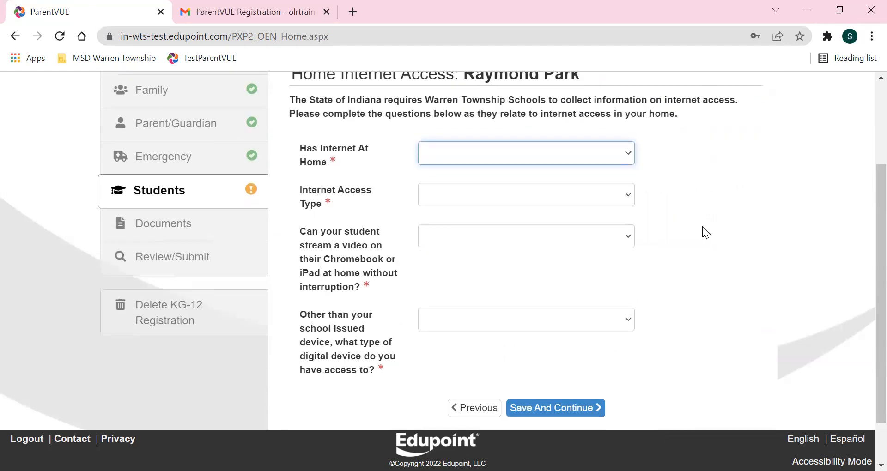
Answer internet at home Yes, Broadband, streaming Yes - No issues, device Desktop/Laptop, and save.
left_click(445, 162)
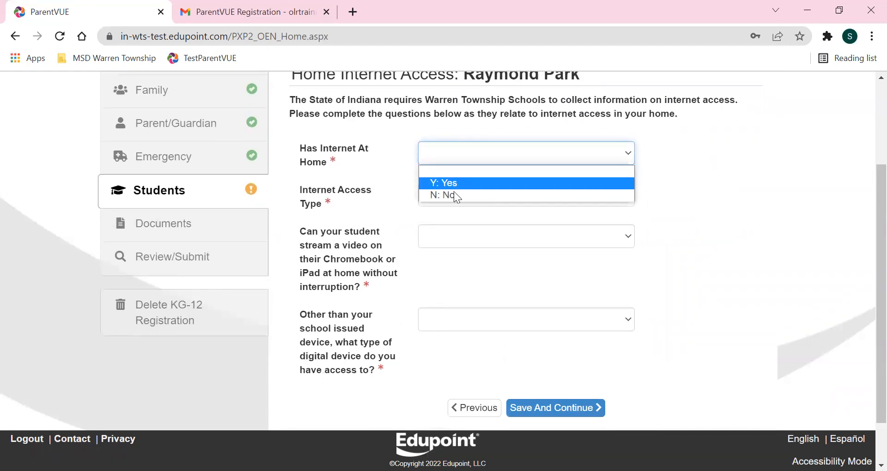
key("Return")
left_click(454, 195)
key("Return")
left_click(457, 236)
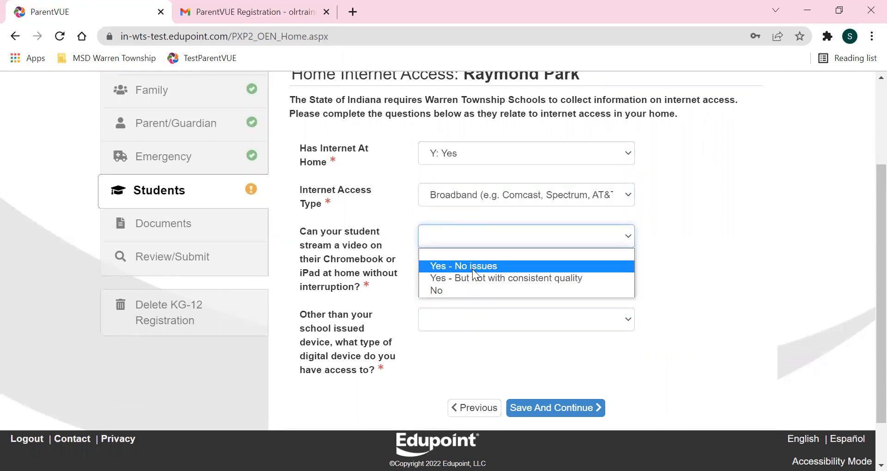
left_click(473, 269)
left_click(464, 322)
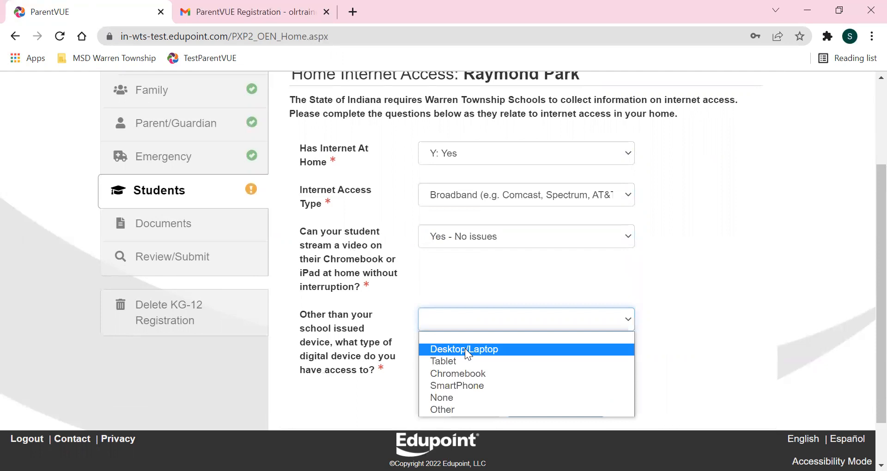
left_click(465, 348)
left_click(530, 409)
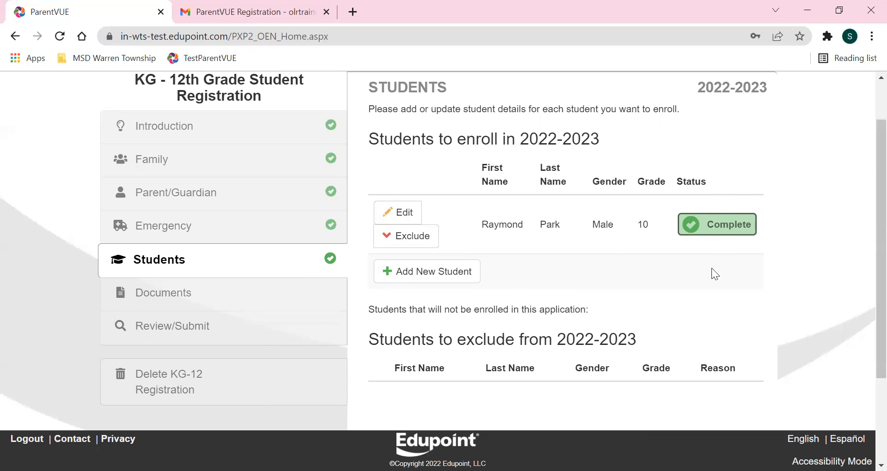
Reach Documents and choose hard-copy delivery for home address proof and both residence proofs.
scroll(711, 268, "down", 3)
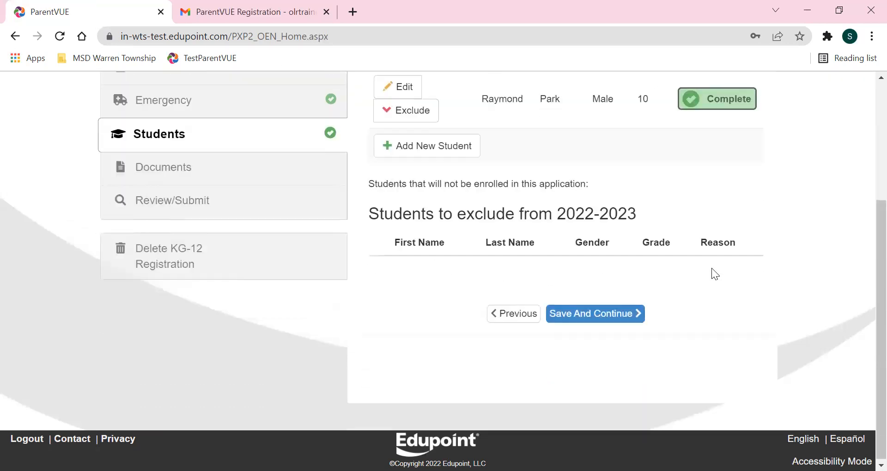
left_click(612, 317)
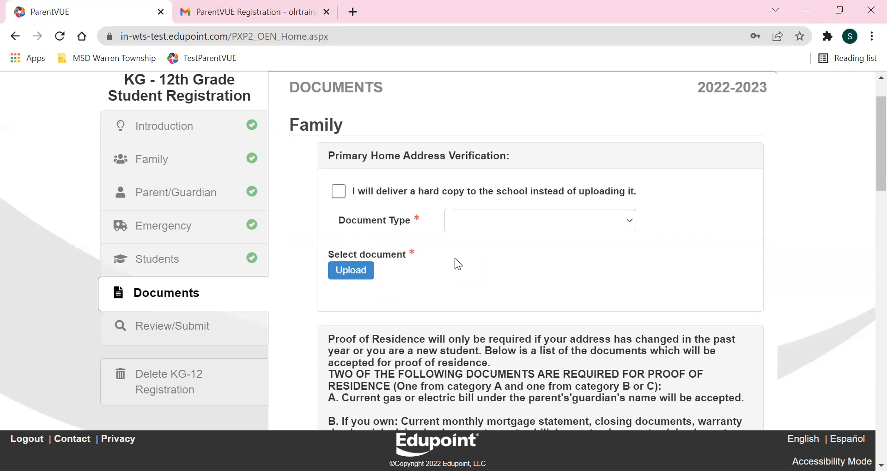
scroll(455, 230, "down", 2)
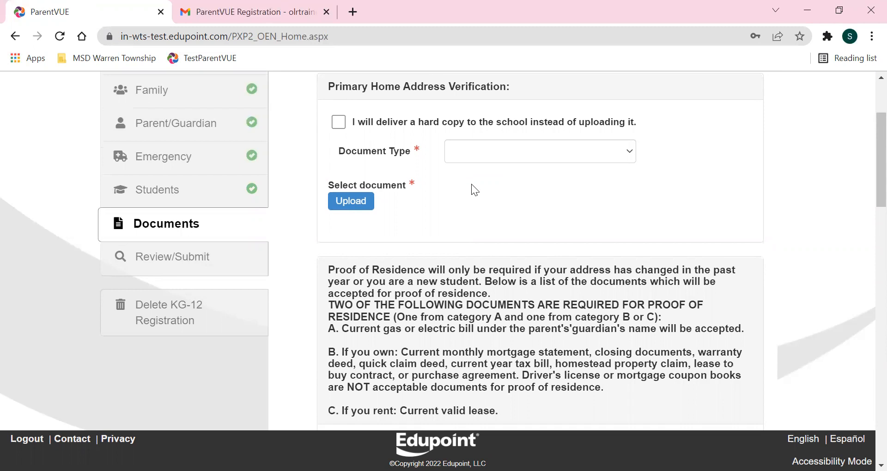
left_click(341, 124)
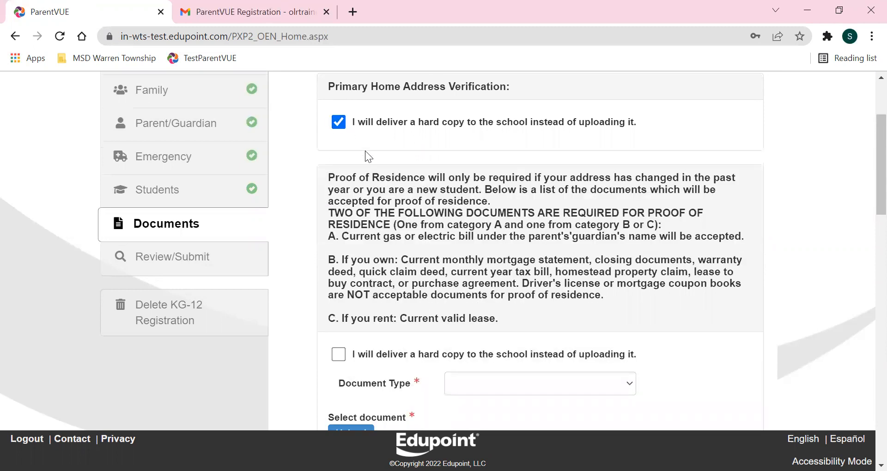
scroll(365, 151, "down", 1)
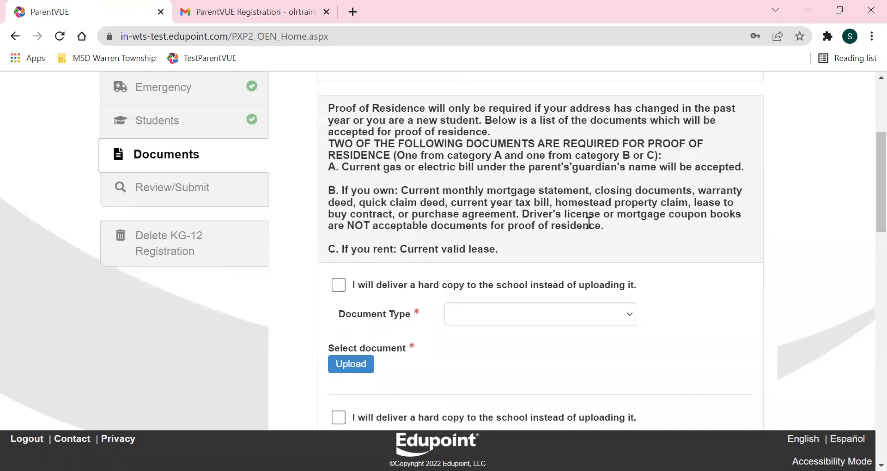
left_click(339, 286)
scroll(555, 224, "down", 3)
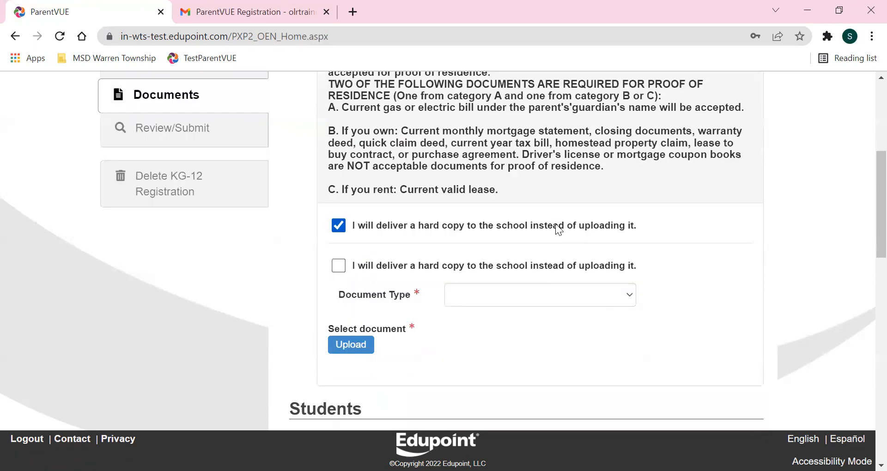
left_click(333, 190)
Choose hard copy for birth verification, child care health record, custody and miscellaneous documents; save.
scroll(517, 242, "down", 3)
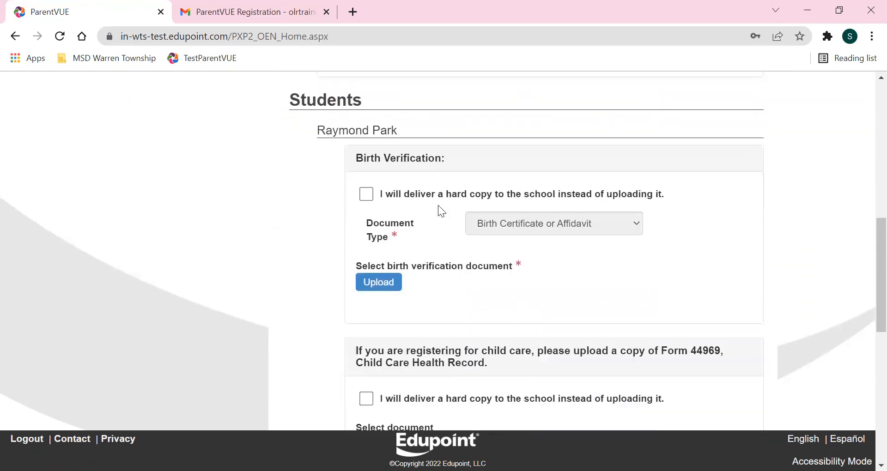
left_click(370, 197)
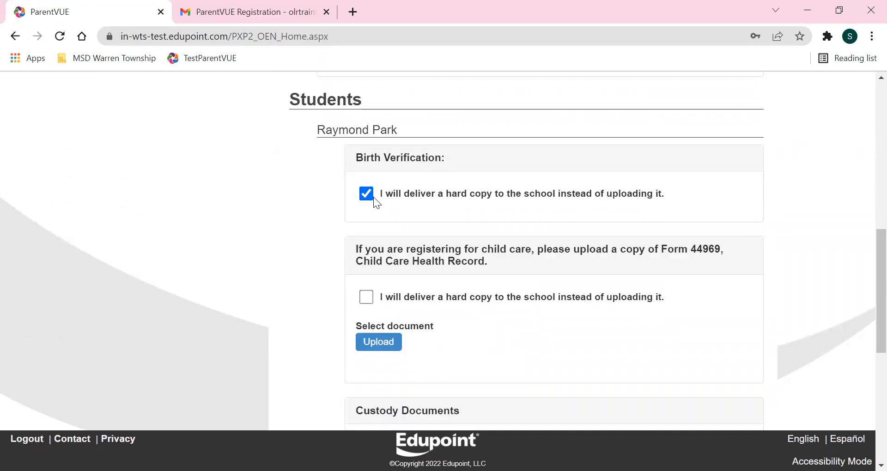
scroll(388, 226, "down", 3)
left_click(366, 159)
scroll(406, 190, "down", 2)
left_click(366, 180)
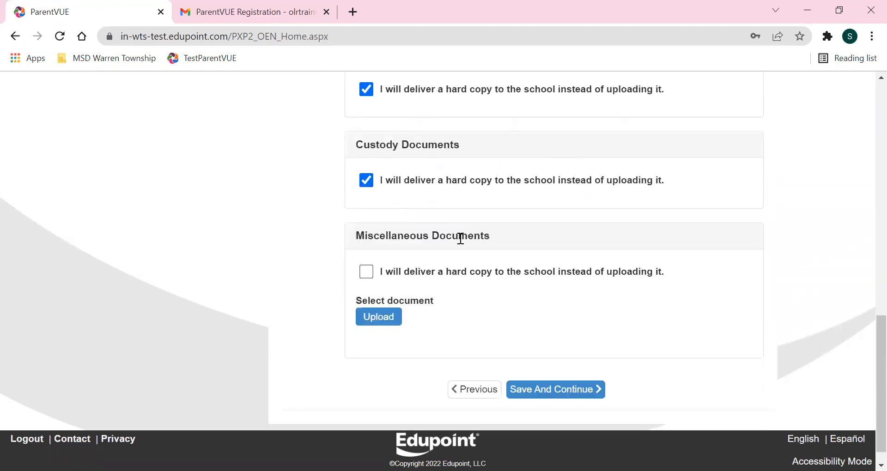
scroll(459, 237, "down", 1)
left_click(365, 250)
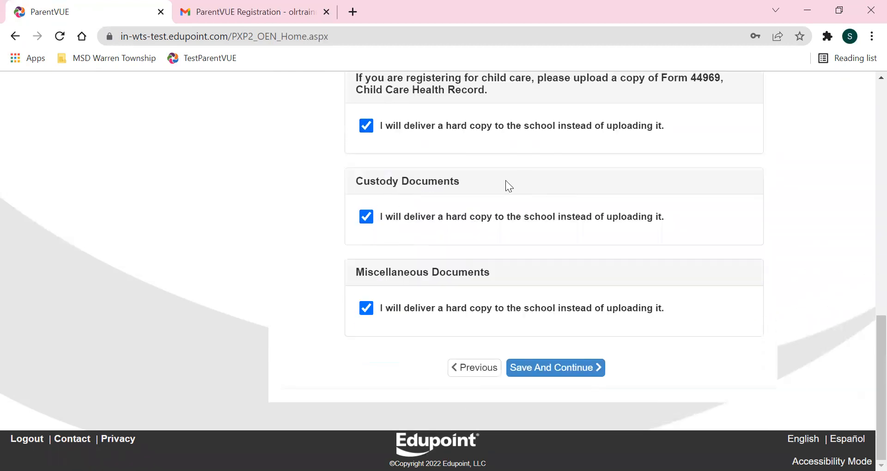
left_click(581, 373)
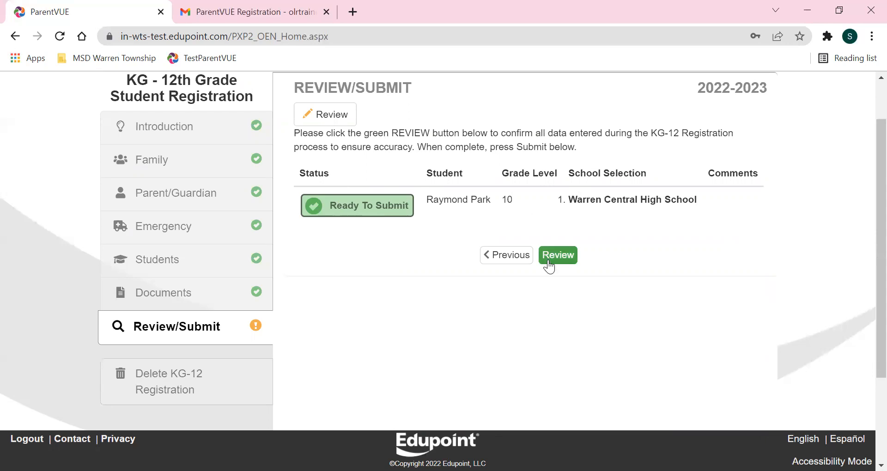
Read through the registration summary and tick 'I have reviewed all registration data and verified that it is correct'.
left_click(563, 256)
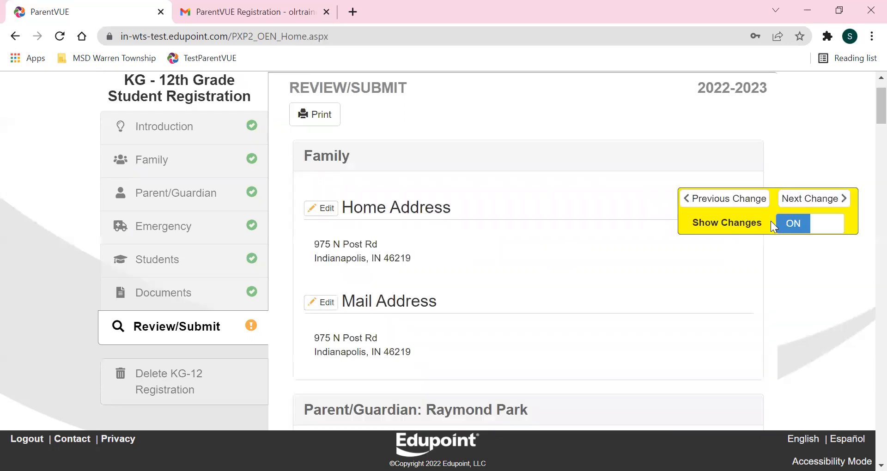
scroll(554, 227, "down", 8)
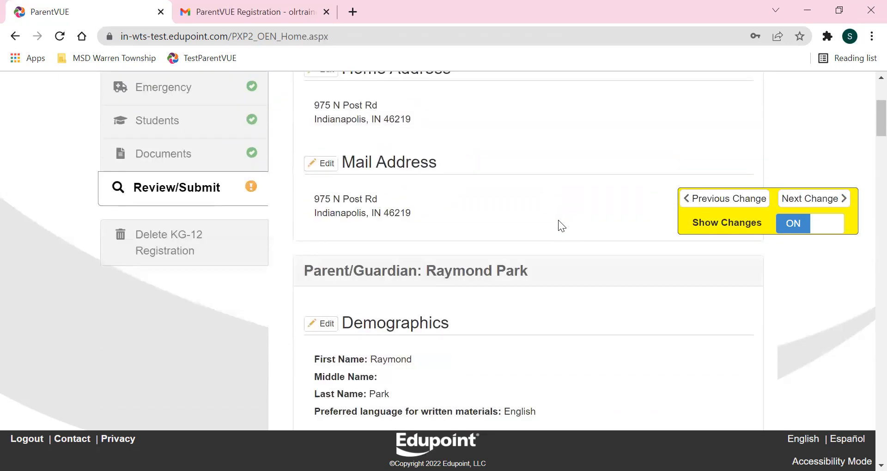
scroll(558, 220, "down", 6)
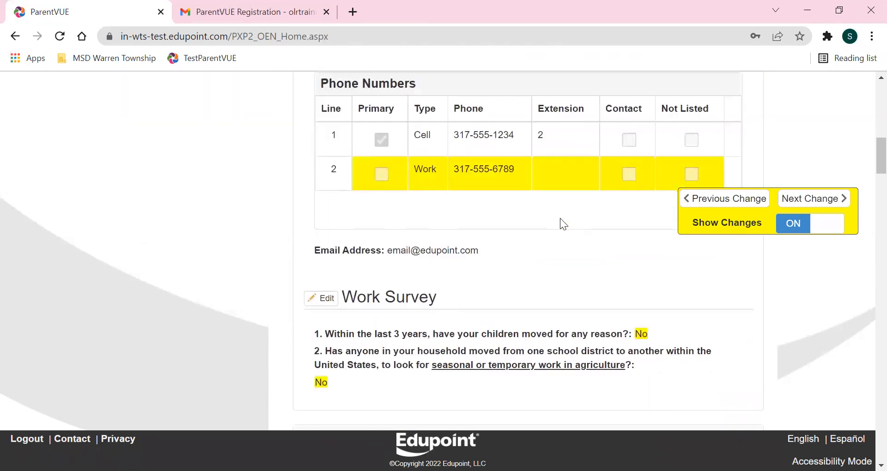
scroll(559, 223, "down", 6)
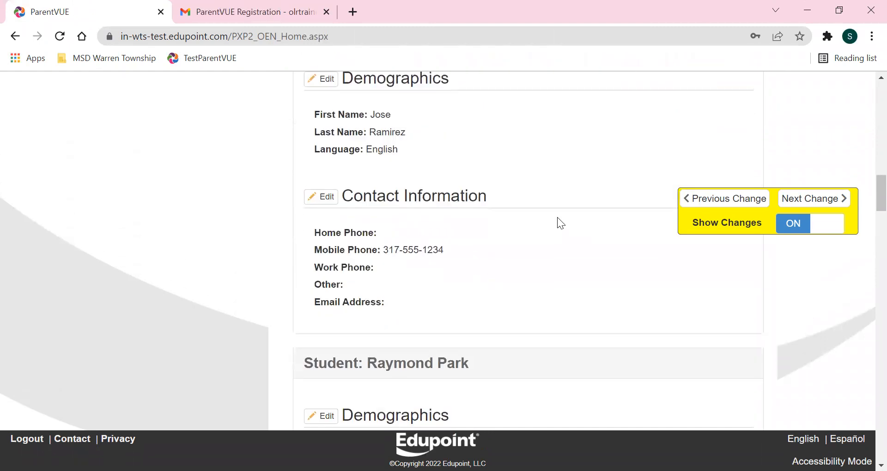
scroll(554, 222, "down", 6)
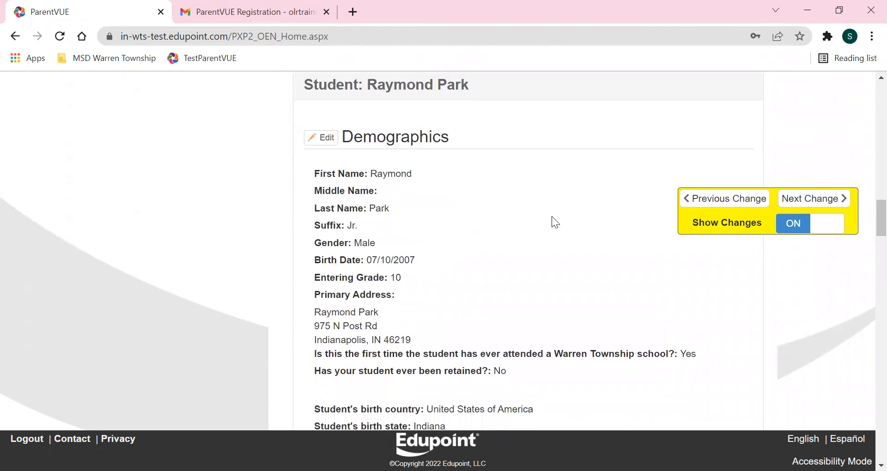
scroll(543, 218, "down", 9)
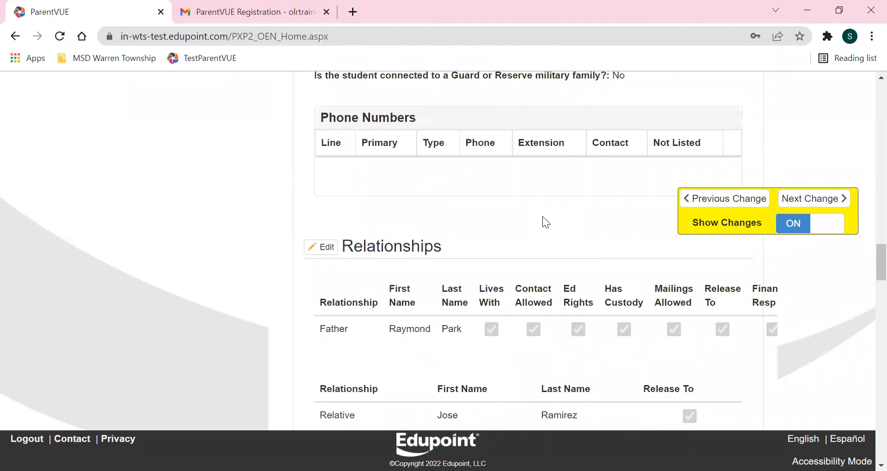
scroll(559, 204, "down", 6)
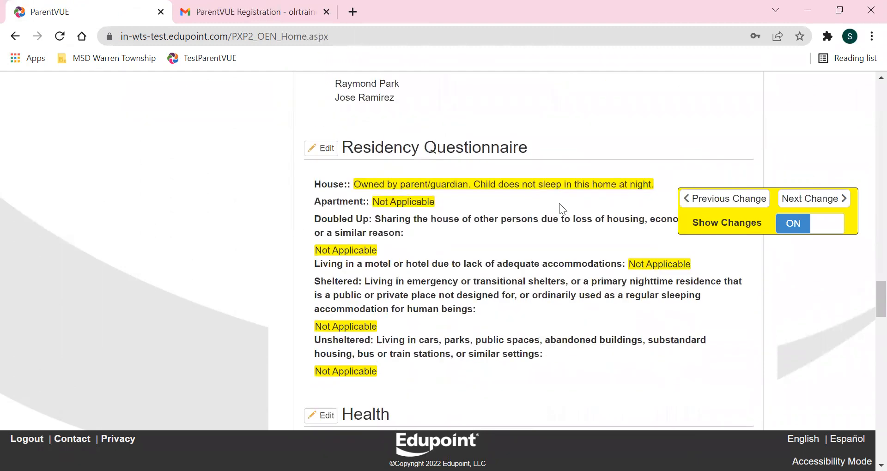
scroll(574, 211, "down", 10)
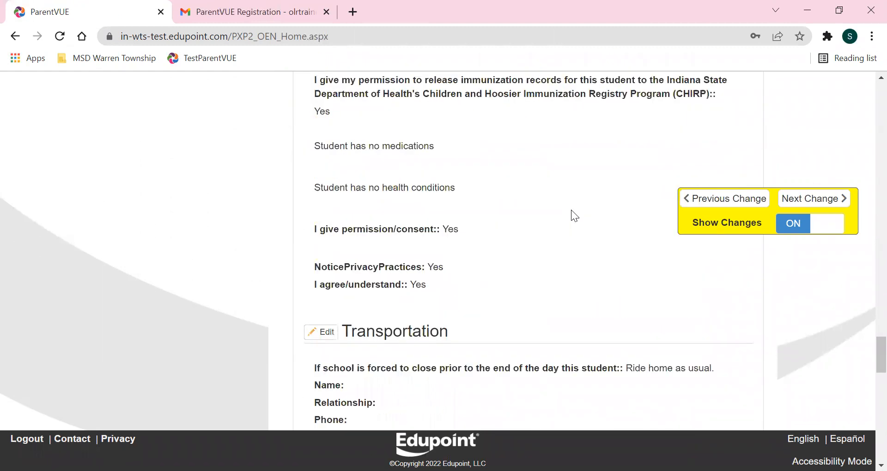
scroll(565, 210, "down", 10)
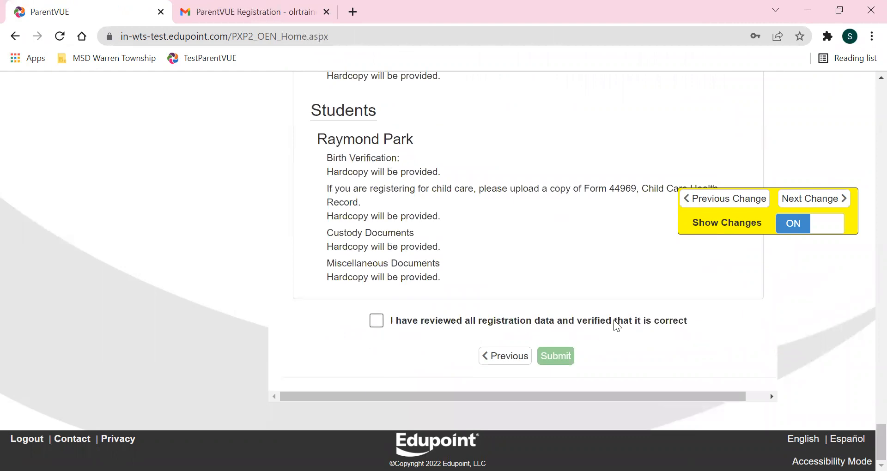
left_click(375, 321)
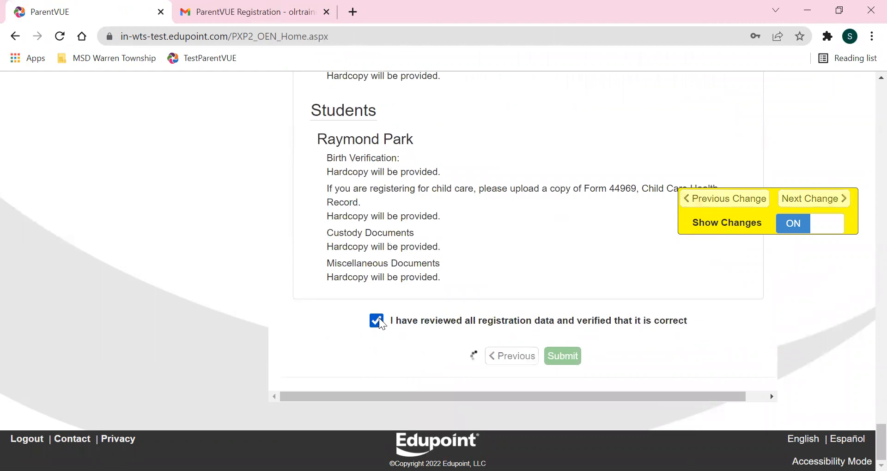